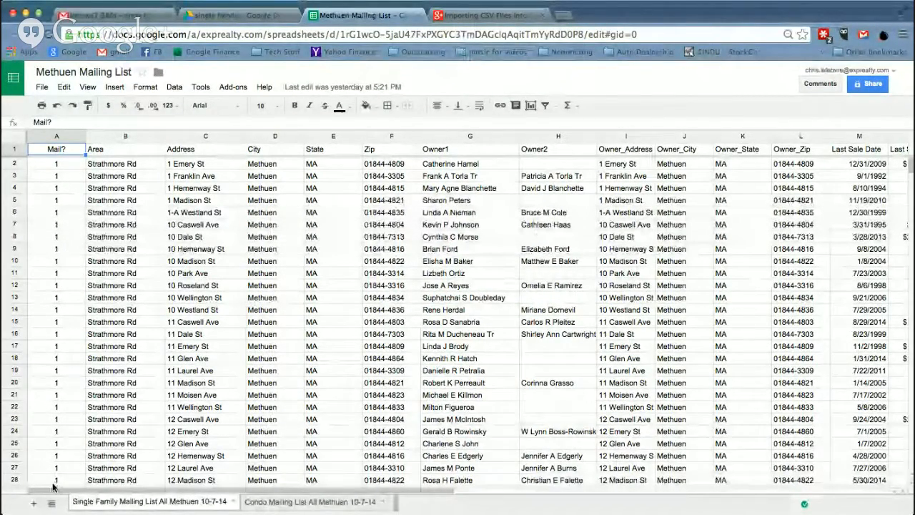
Add a new Sheet4 and browse the import window to ByReferralOnly > Methuen > single family
left_click(33, 503)
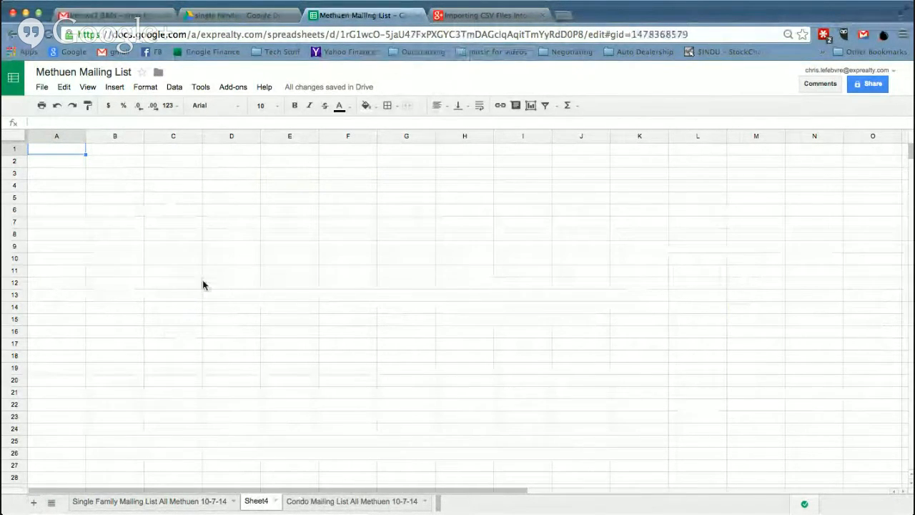
left_click(43, 90)
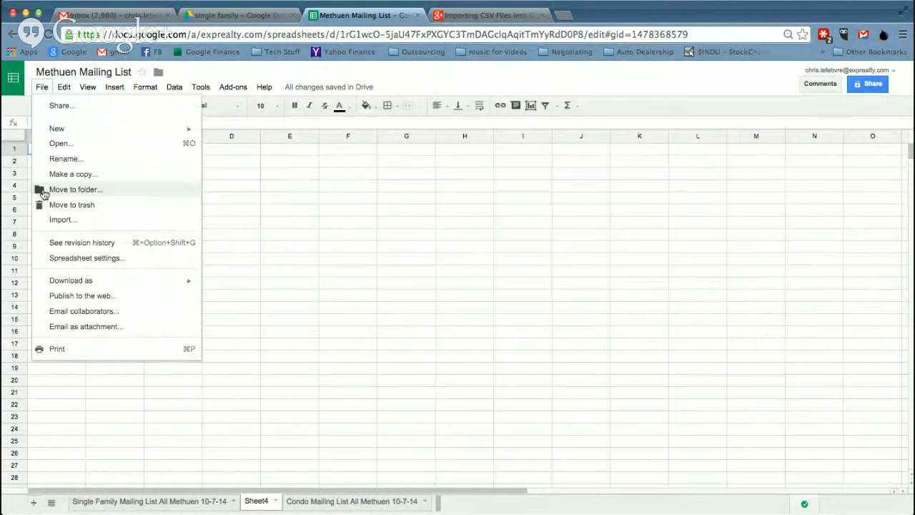
left_click(60, 221)
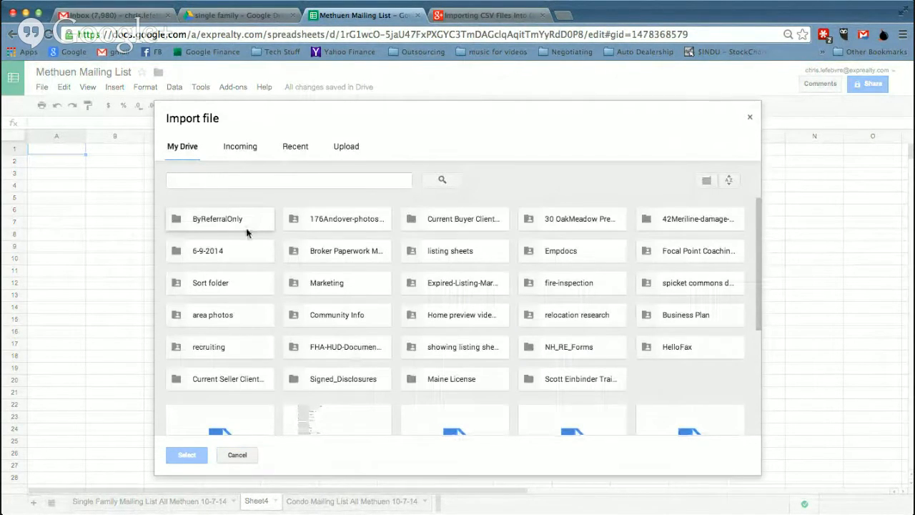
double_click(241, 225)
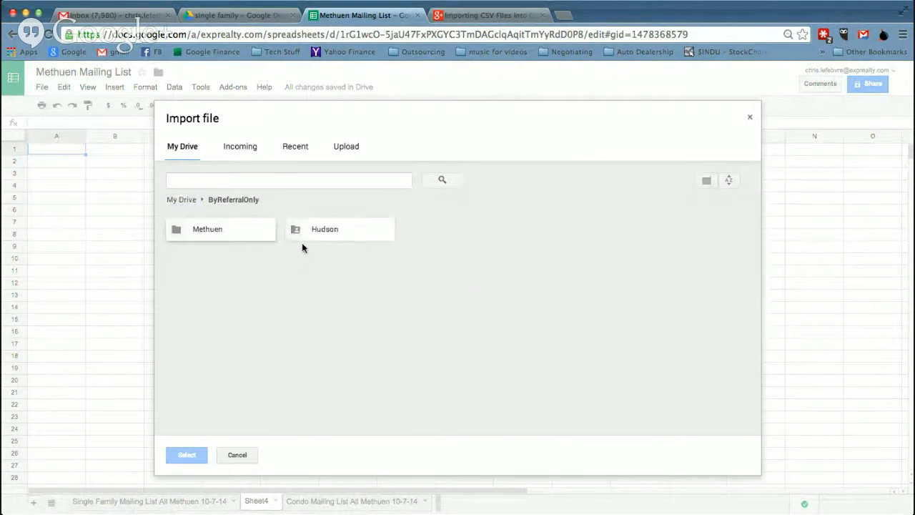
double_click(224, 229)
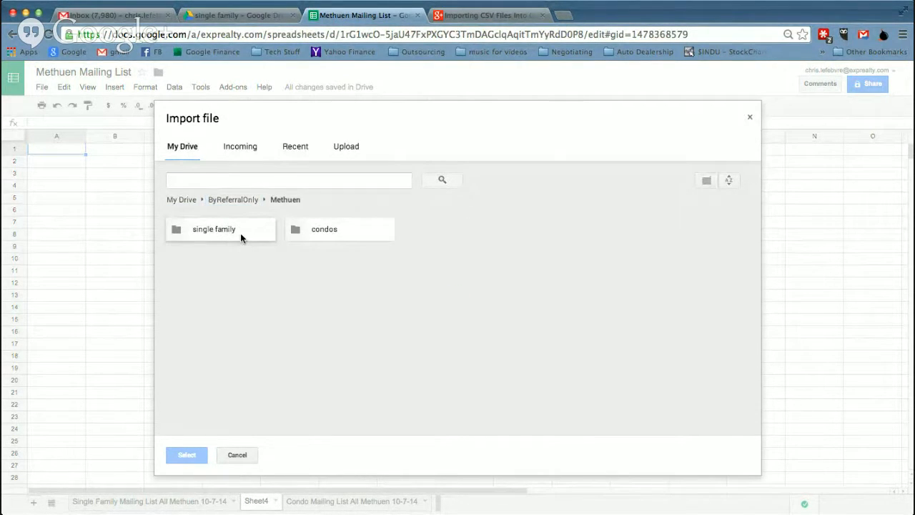
double_click(240, 231)
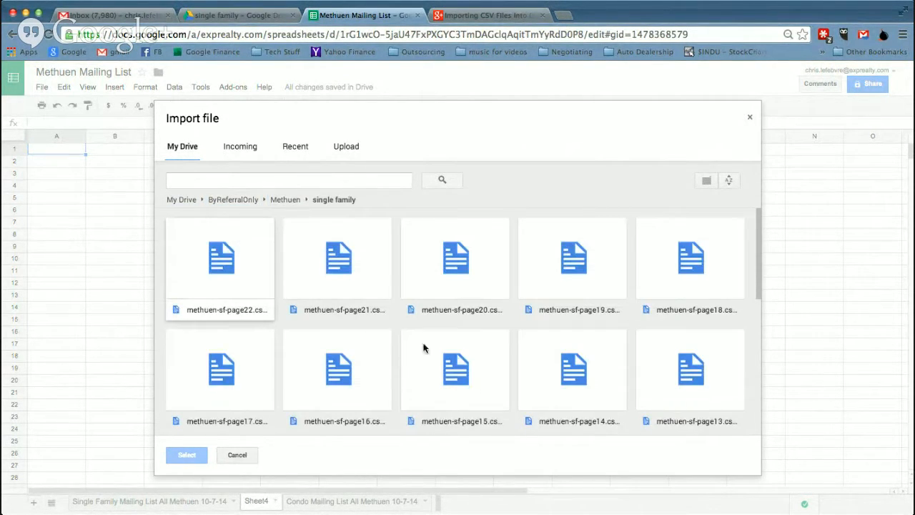
Import Methuen-sf-page1.csv, replacing the contents of the current sheet
scroll(480, 331, "down", 5)
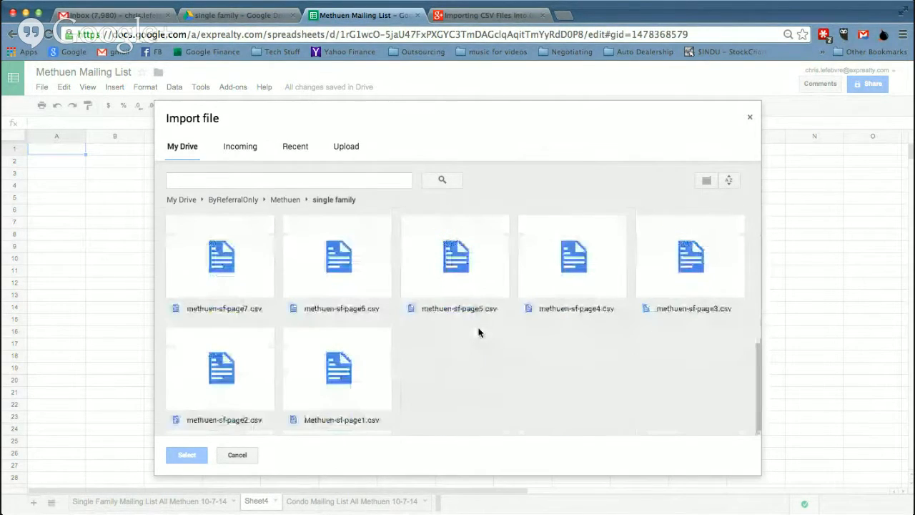
left_click(350, 376)
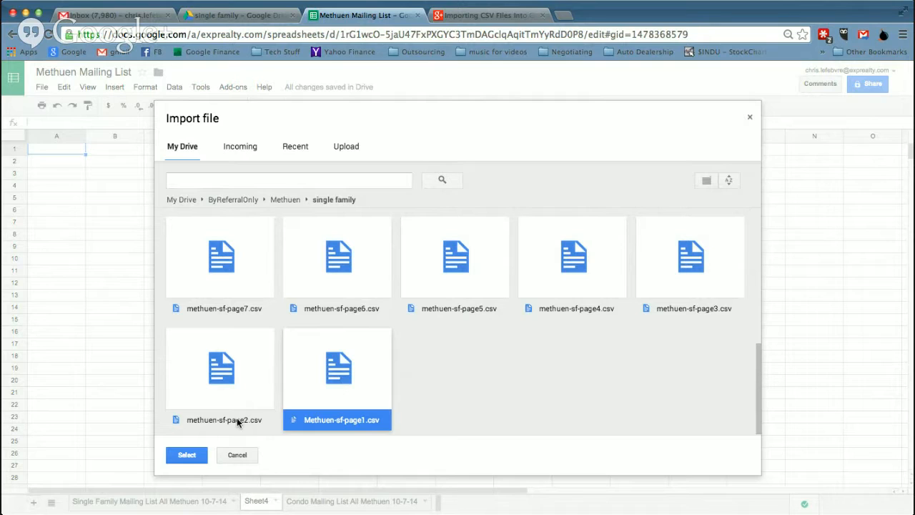
left_click(189, 455)
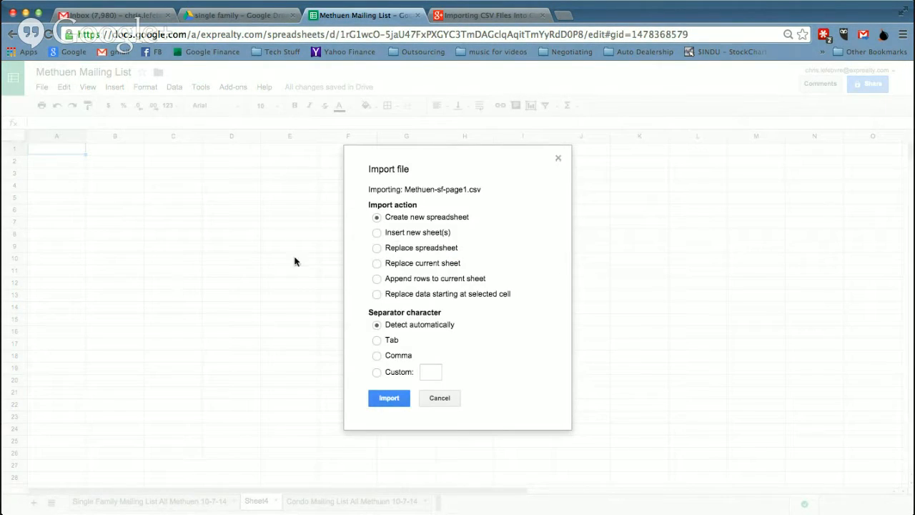
left_click(377, 263)
left_click(386, 401)
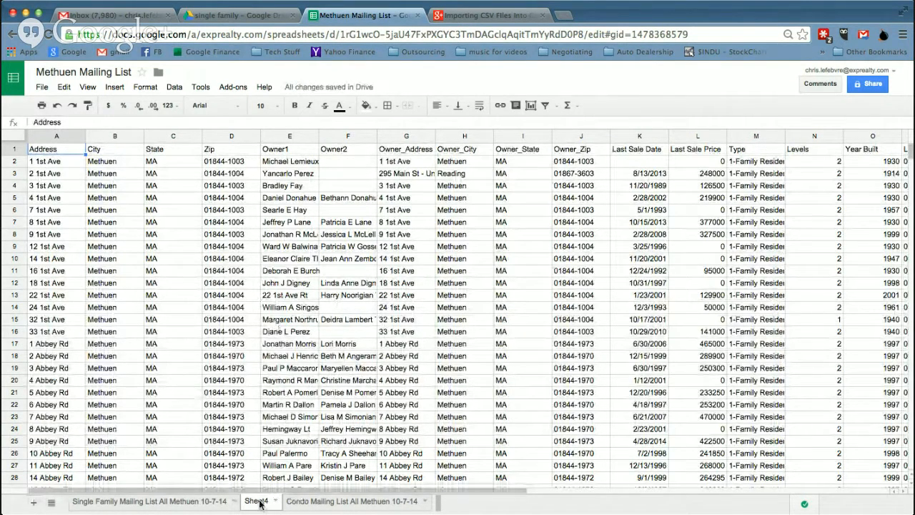
Freeze row 1 so the Address, City, State and Zip headers stay on top
scroll(236, 367, "down", 20)
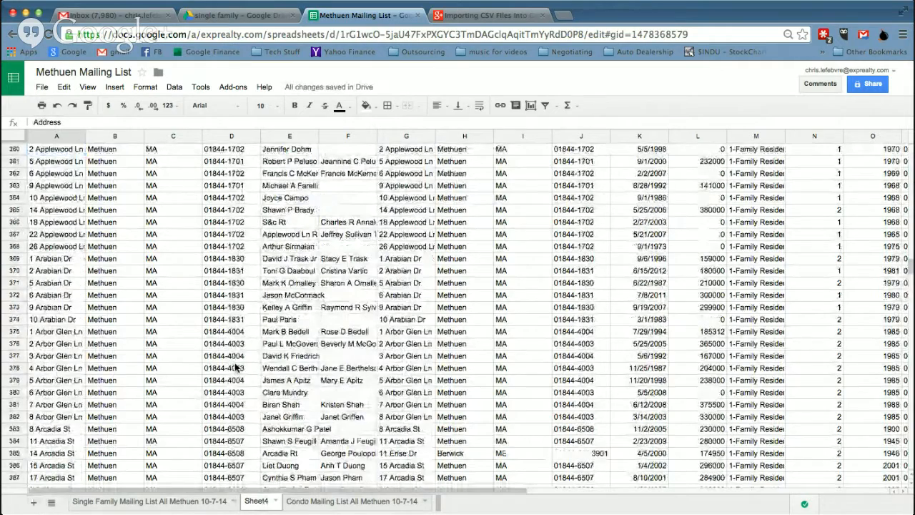
scroll(234, 367, "up", 15)
scroll(235, 367, "right", 3)
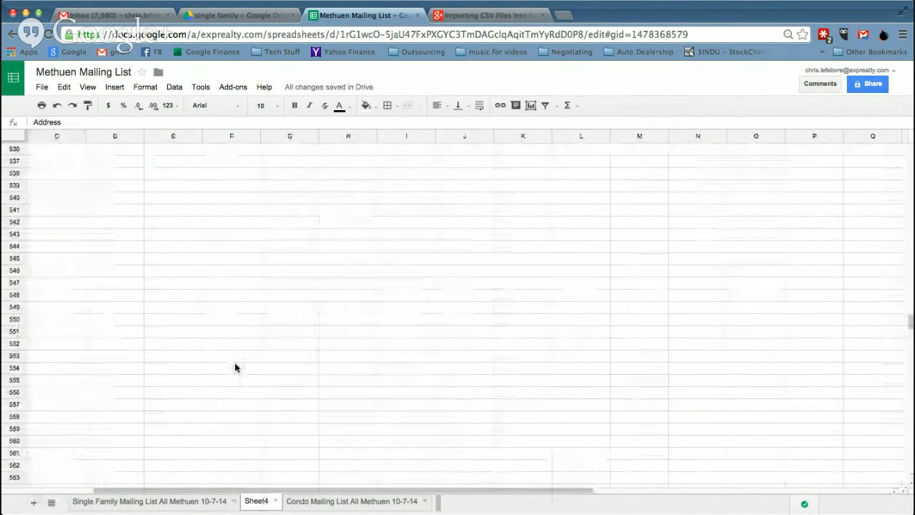
scroll(234, 367, "up", 10)
scroll(234, 366, "right", 1)
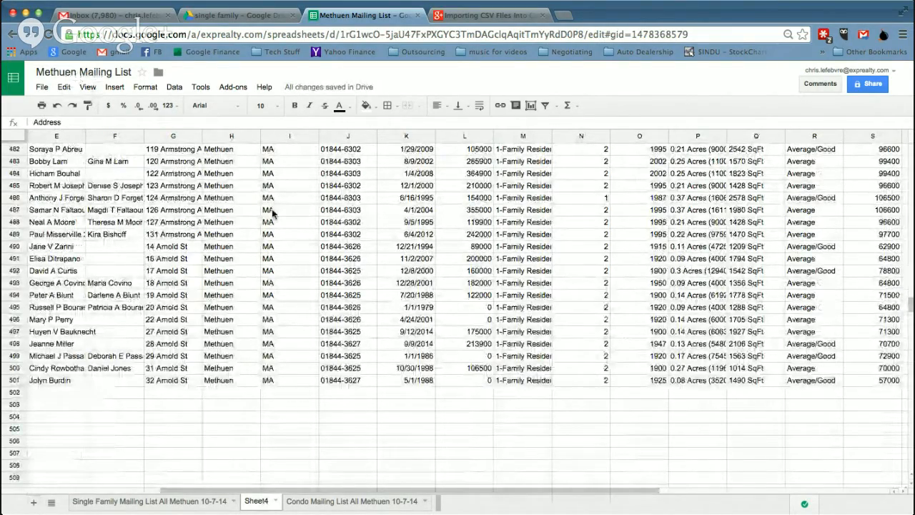
scroll(272, 211, "up", 20)
scroll(272, 211, "up", 20)
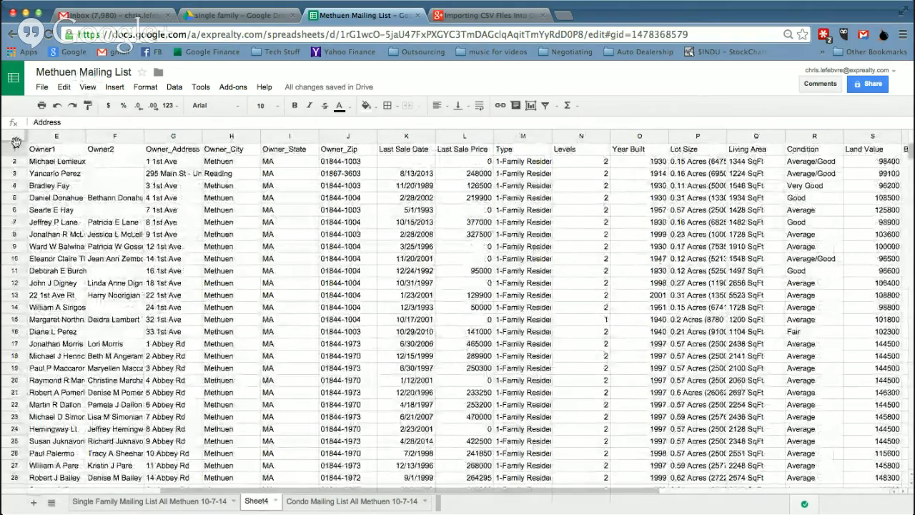
left_click_drag(14, 141, 15, 156)
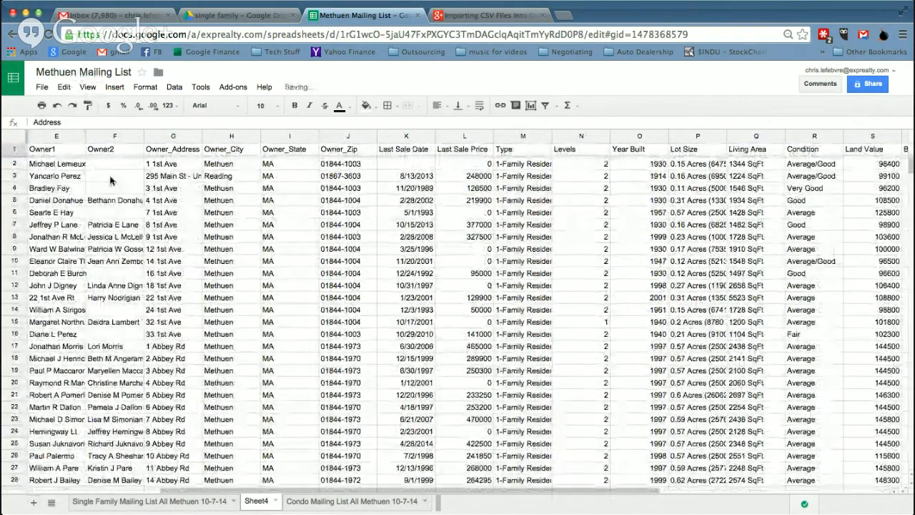
scroll(214, 262, "down", 5)
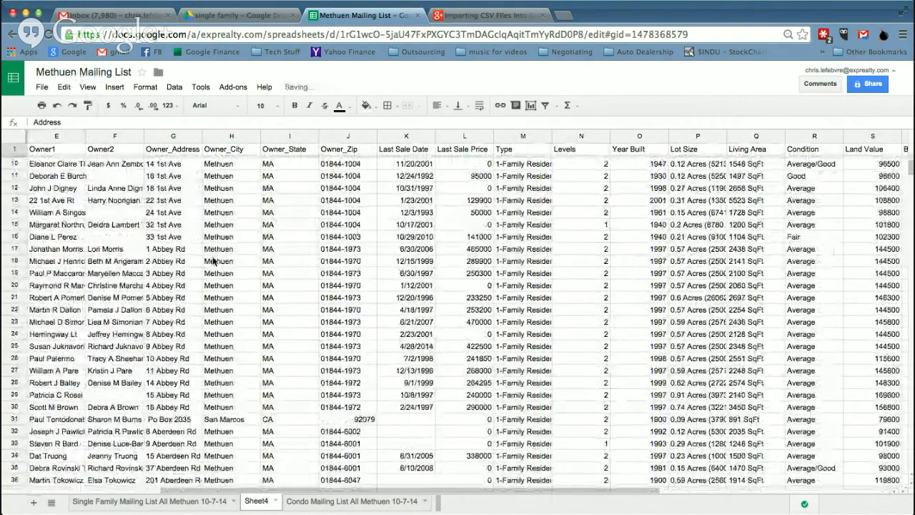
scroll(215, 262, "left", 1)
scroll(214, 261, "left", 3)
scroll(214, 261, "up", 1)
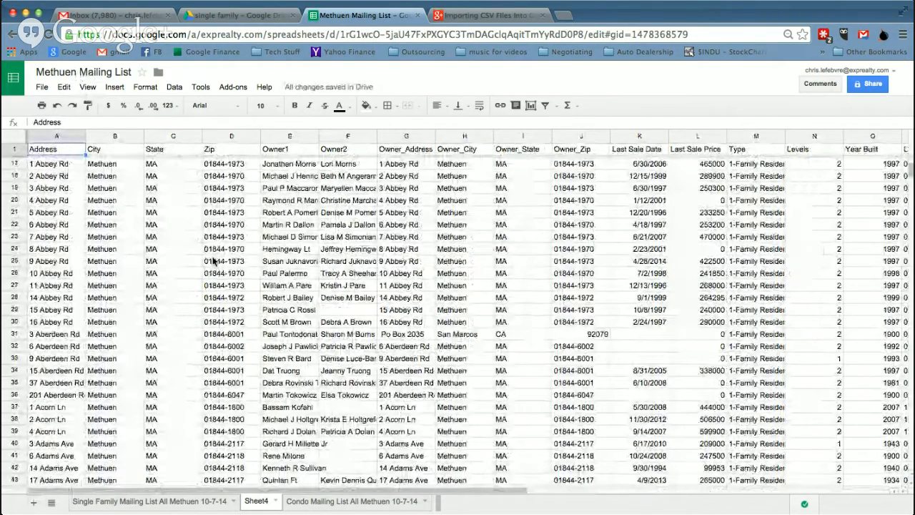
Import methuen-sf-page2.csv from the single family folder, appending its rows to Sheet4
left_click(43, 88)
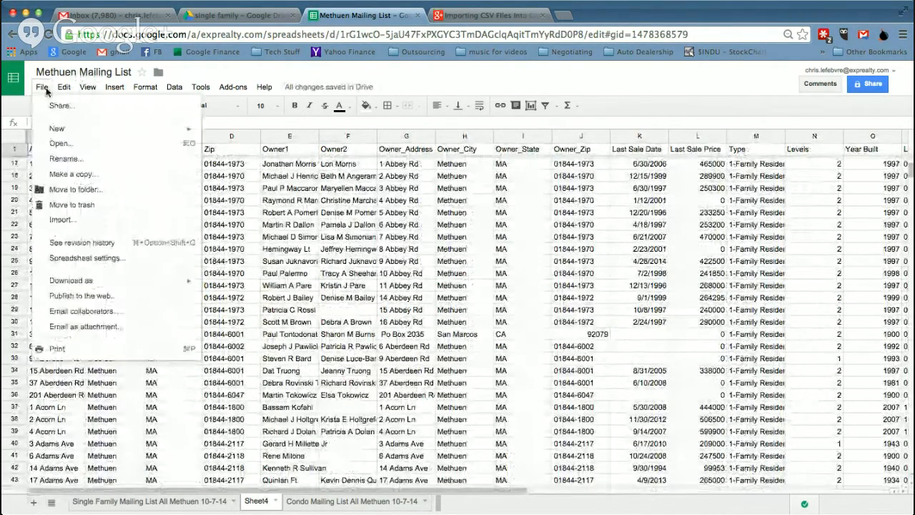
left_click(71, 220)
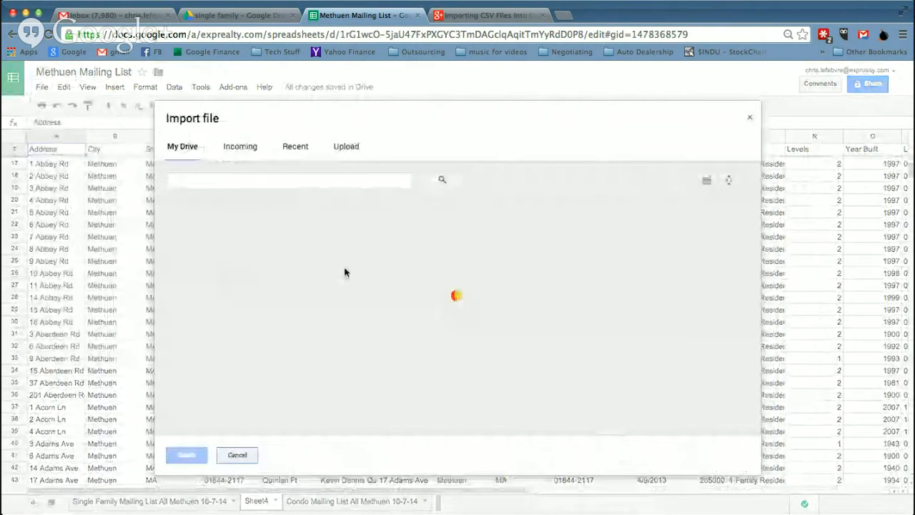
double_click(218, 229)
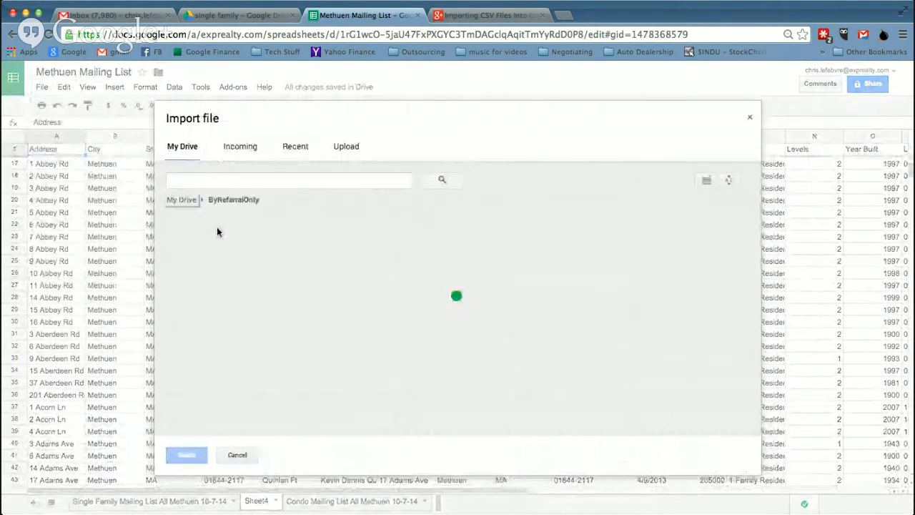
double_click(216, 230)
double_click(215, 230)
scroll(244, 238, "down", 5)
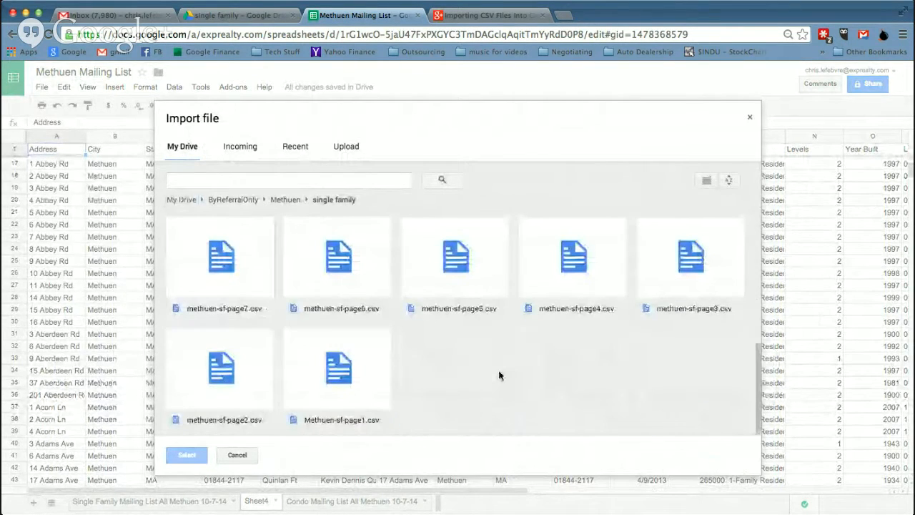
left_click(220, 361)
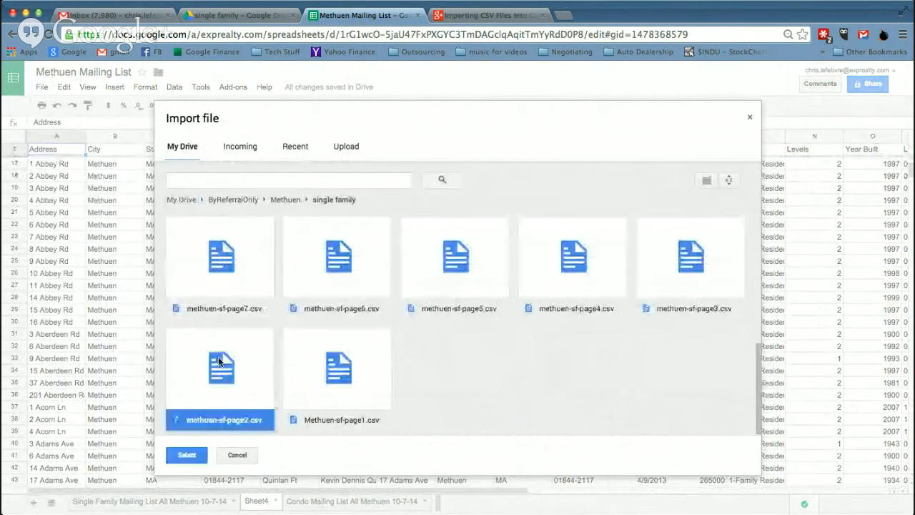
left_click(184, 456)
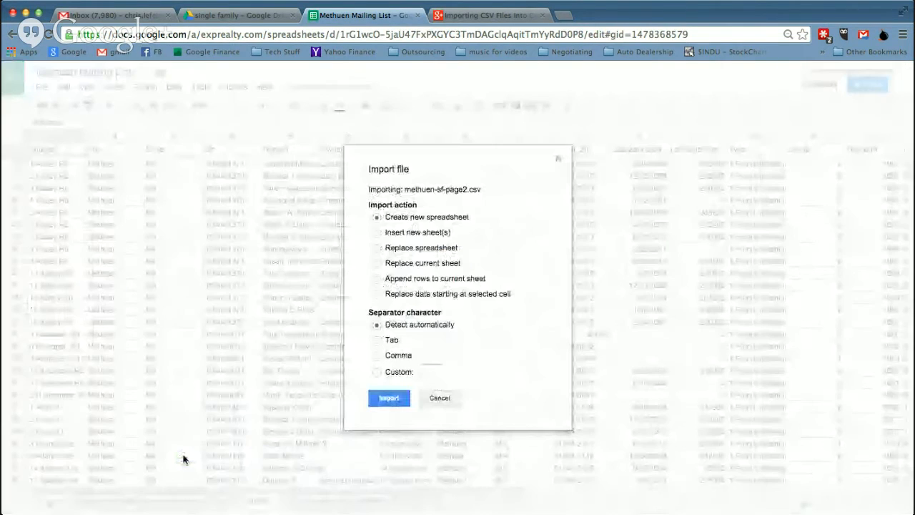
left_click(472, 279)
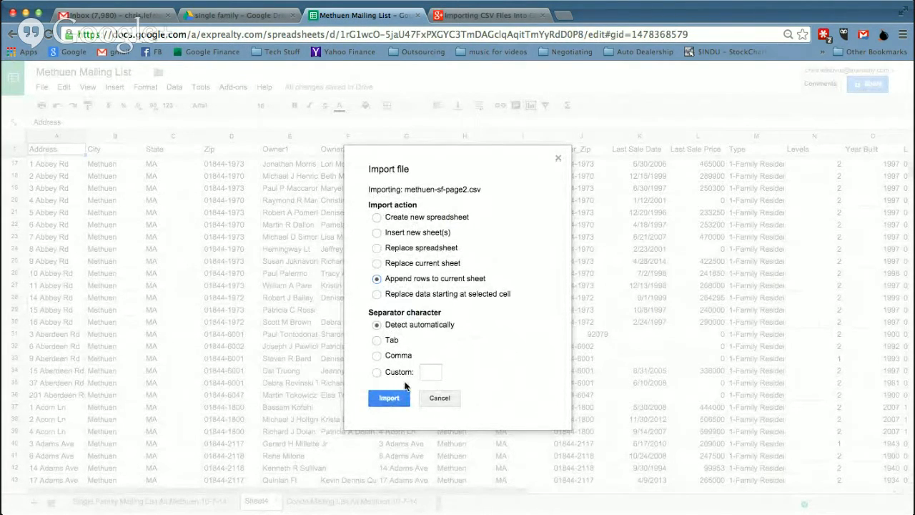
left_click(390, 400)
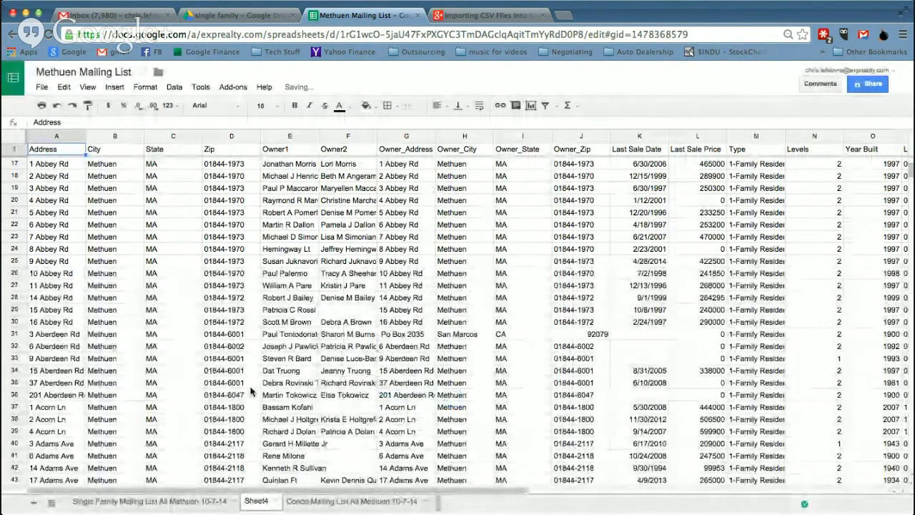
scroll(251, 390, "down", 20)
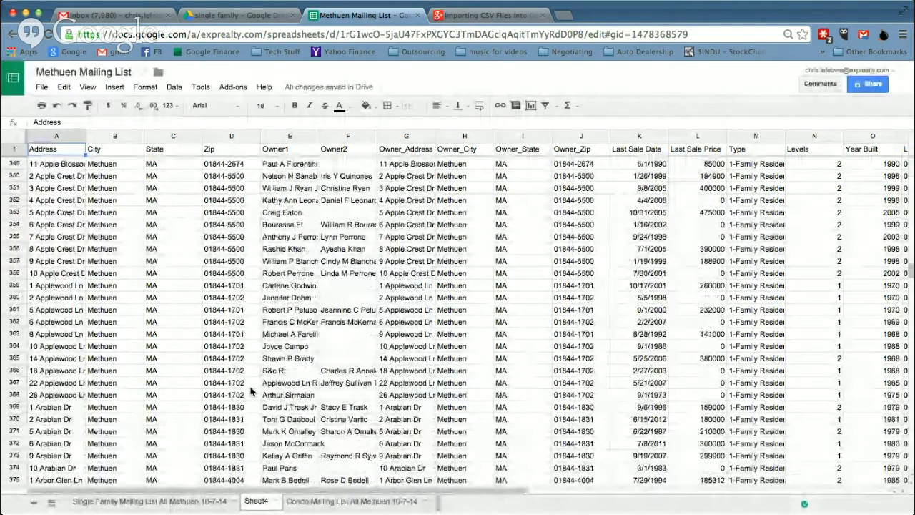
scroll(251, 389, "down", 10)
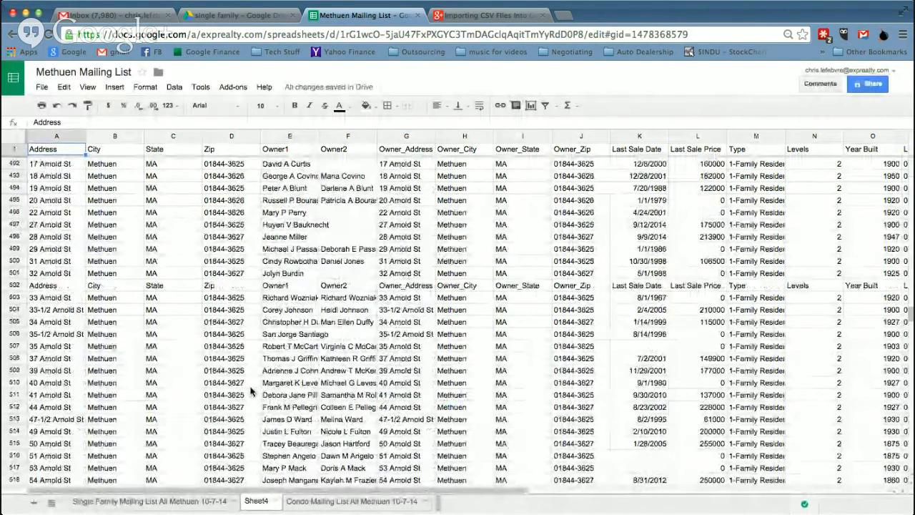
scroll(250, 389, "down", 1)
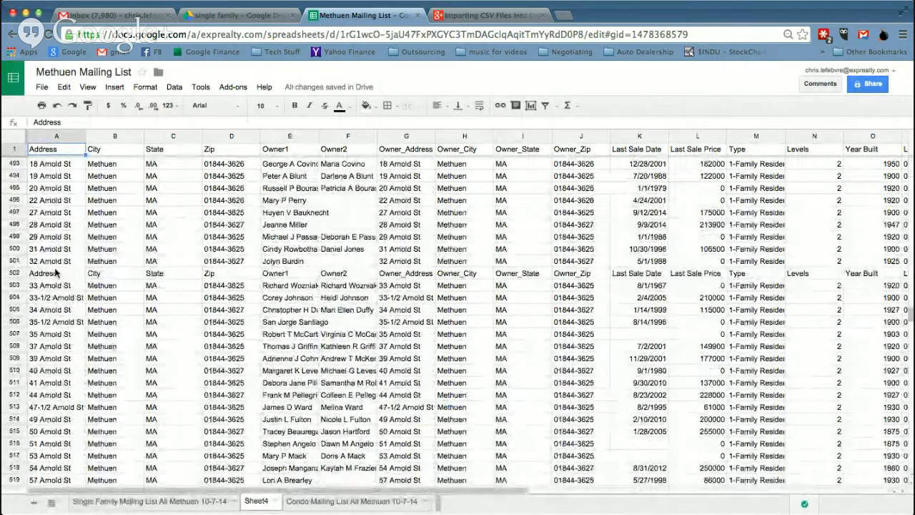
left_click(17, 274)
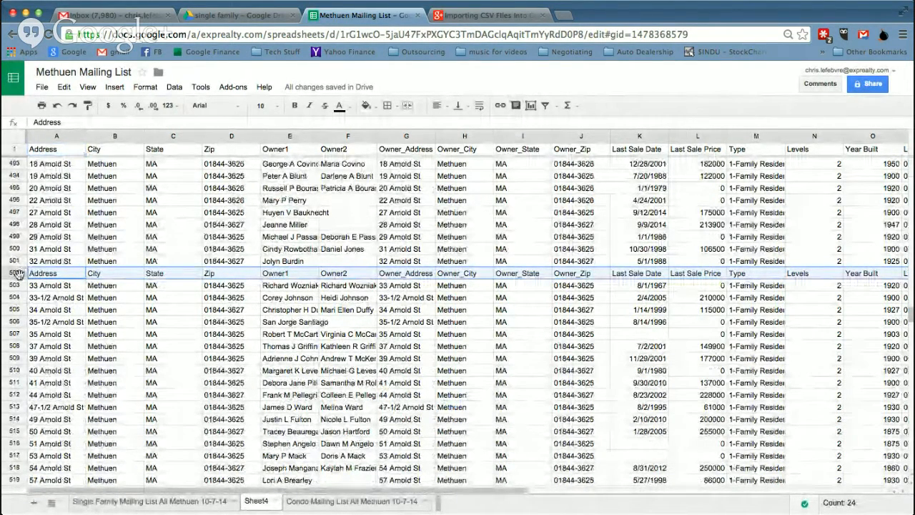
left_click(64, 87)
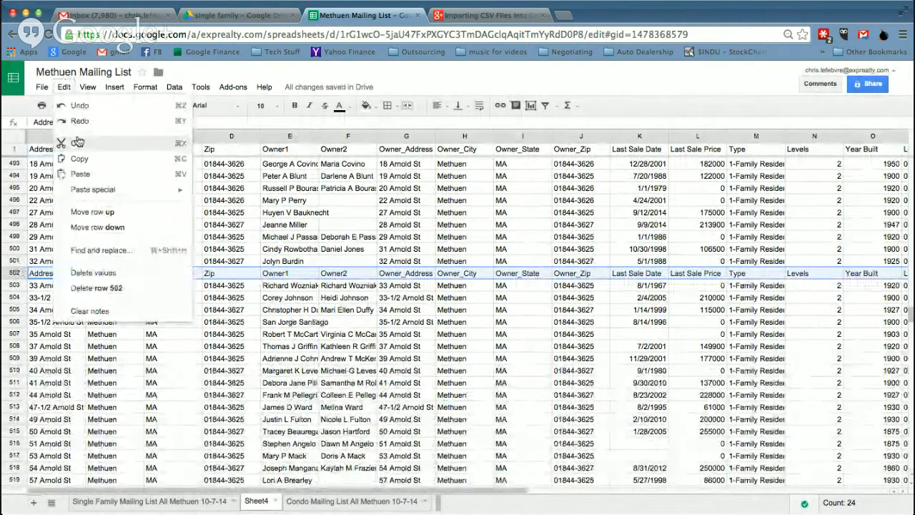
left_click(101, 288)
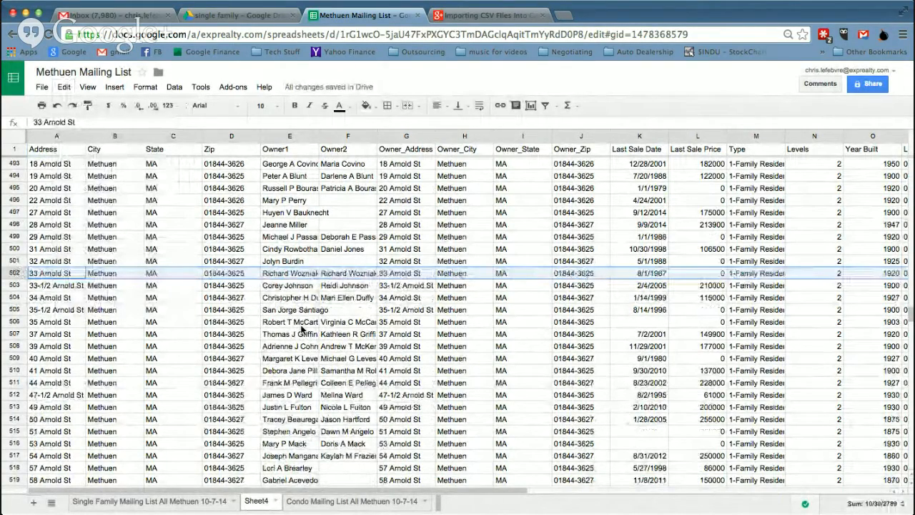
scroll(302, 325, "down", 12)
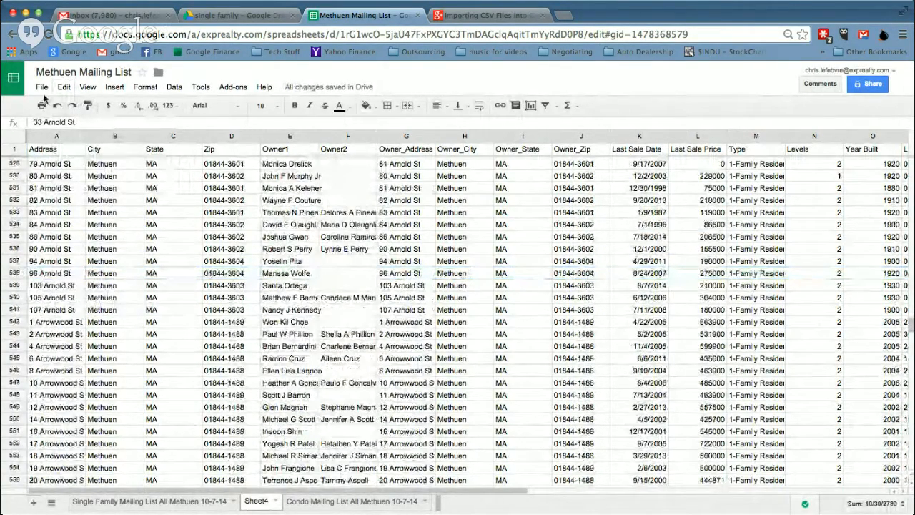
left_click(42, 86)
Import methuen-sf-page3.csv from ByReferralOnly > Methuen > single family, appending rows to Sheet4
left_click(67, 207)
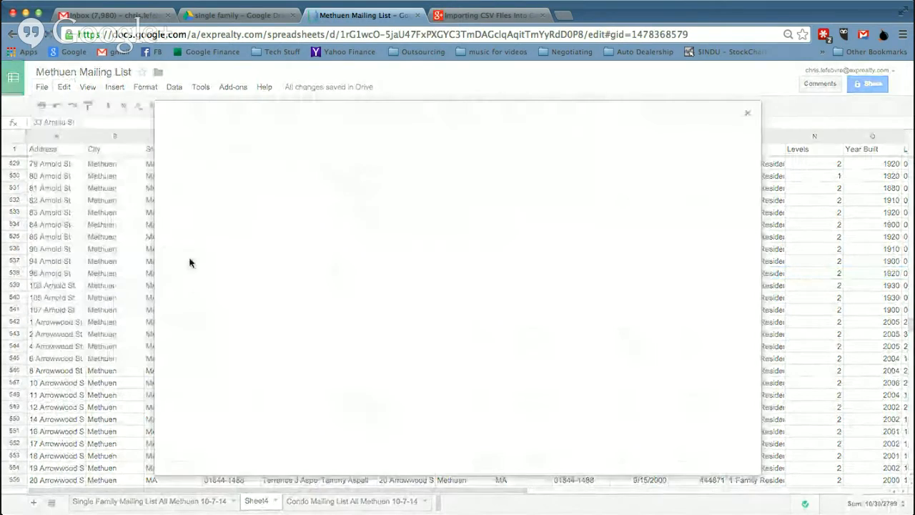
double_click(241, 218)
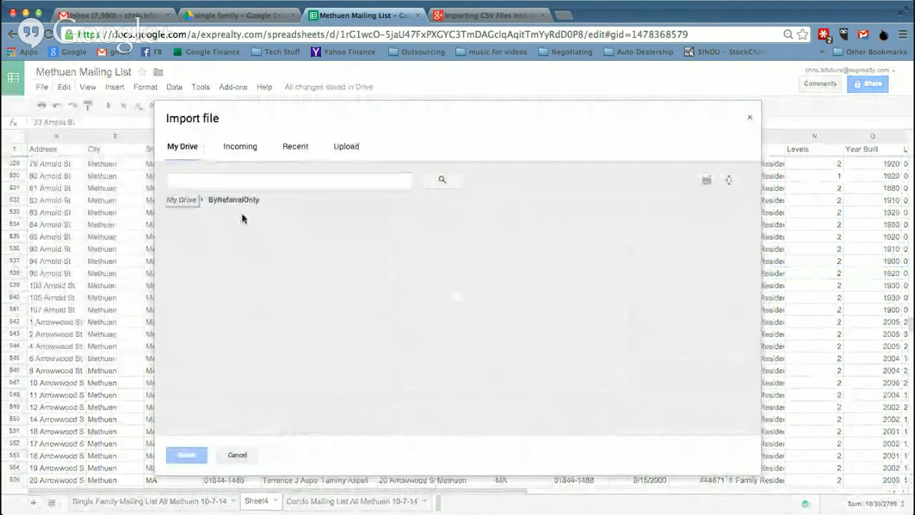
double_click(229, 227)
double_click(229, 227)
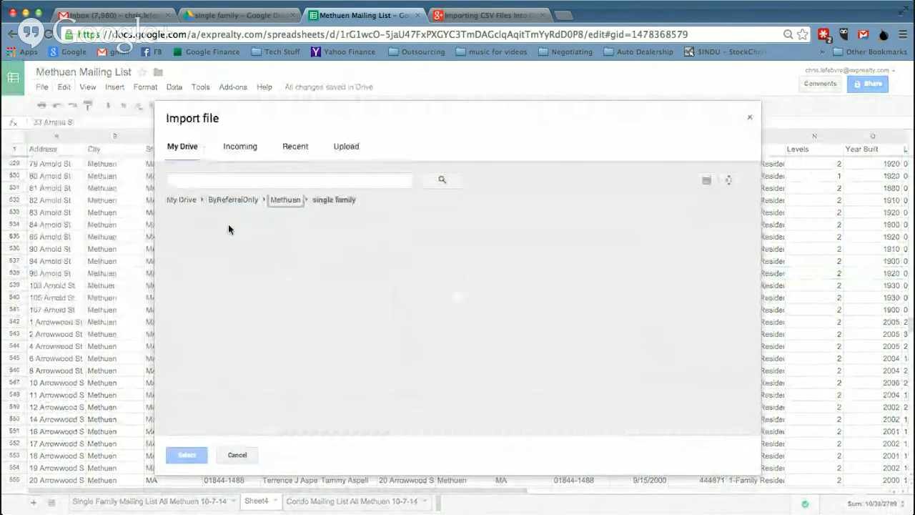
scroll(424, 392, "down", 5)
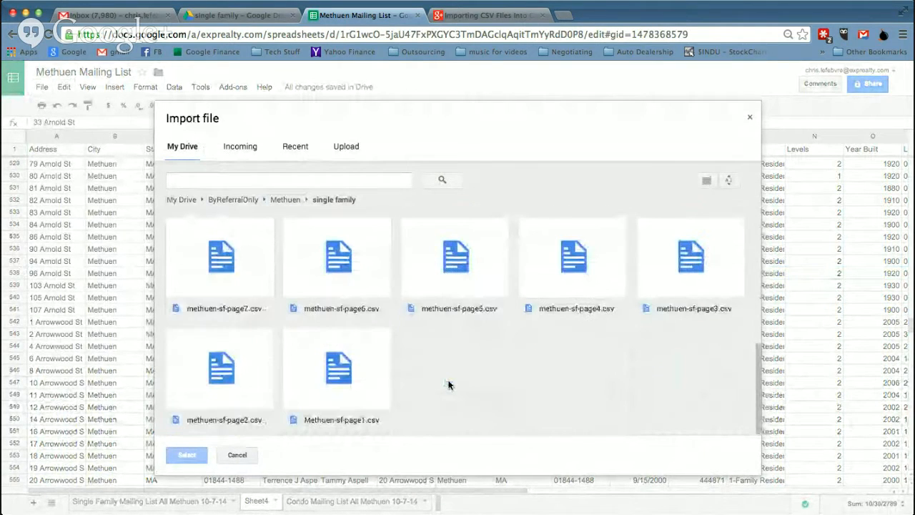
left_click(708, 264)
left_click(189, 454)
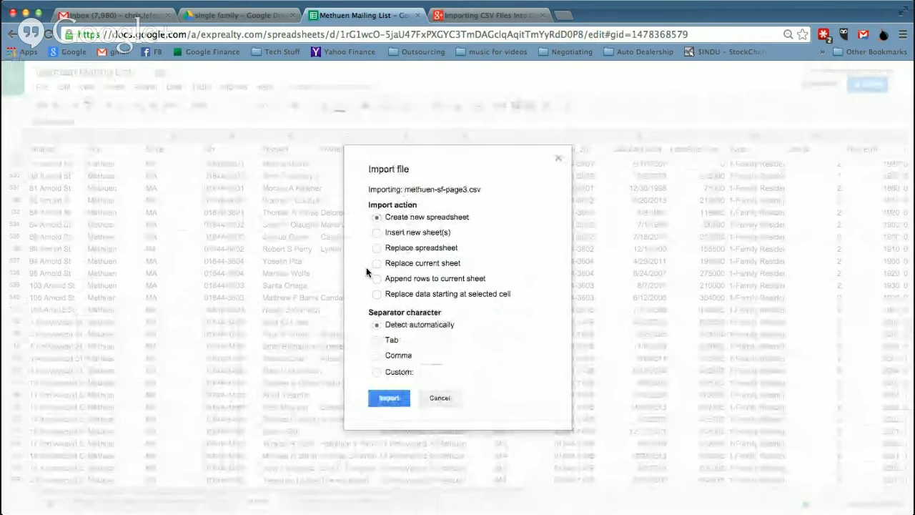
left_click(377, 278)
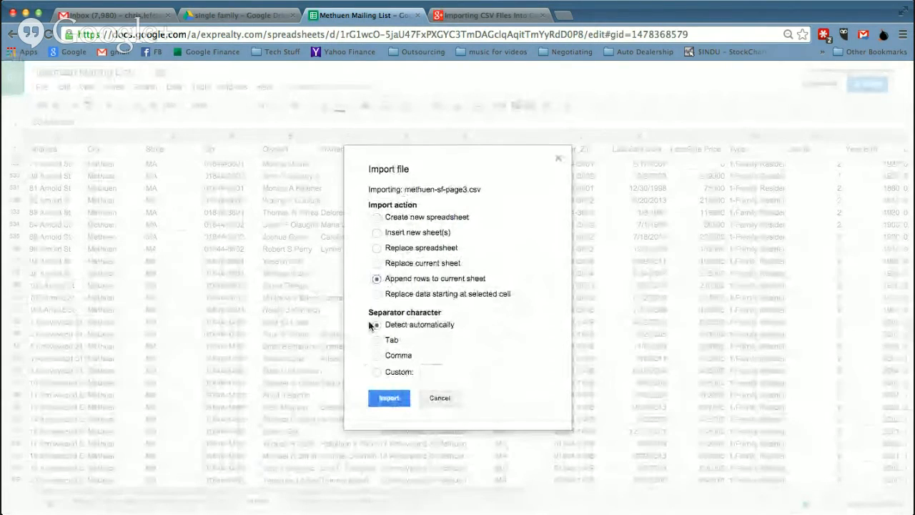
left_click(389, 397)
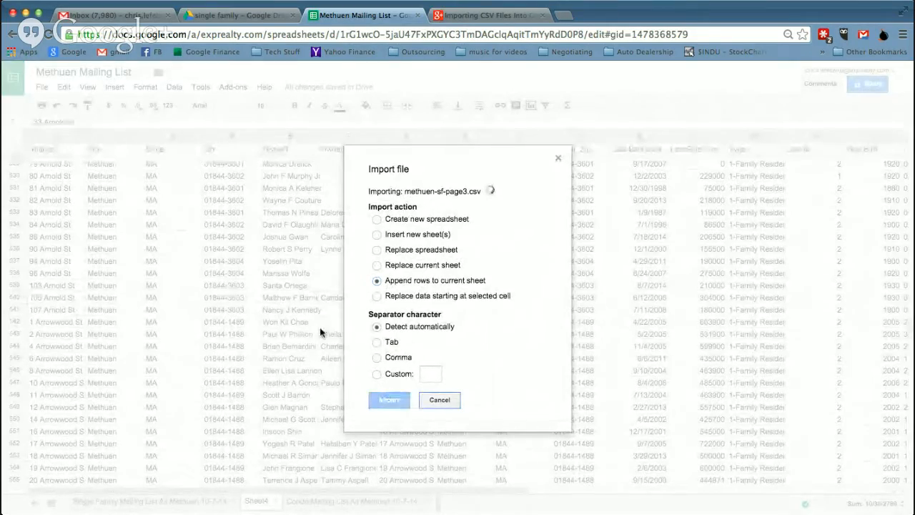
Delete the repeated header row 1002 so records continue from row 1001
scroll(222, 305, "down", 20)
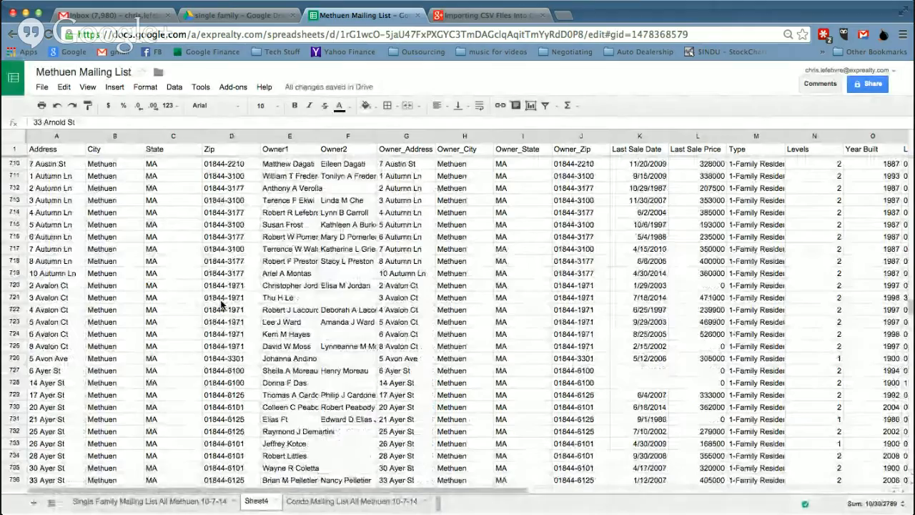
scroll(222, 306, "down", 8)
scroll(222, 305, "down", 20)
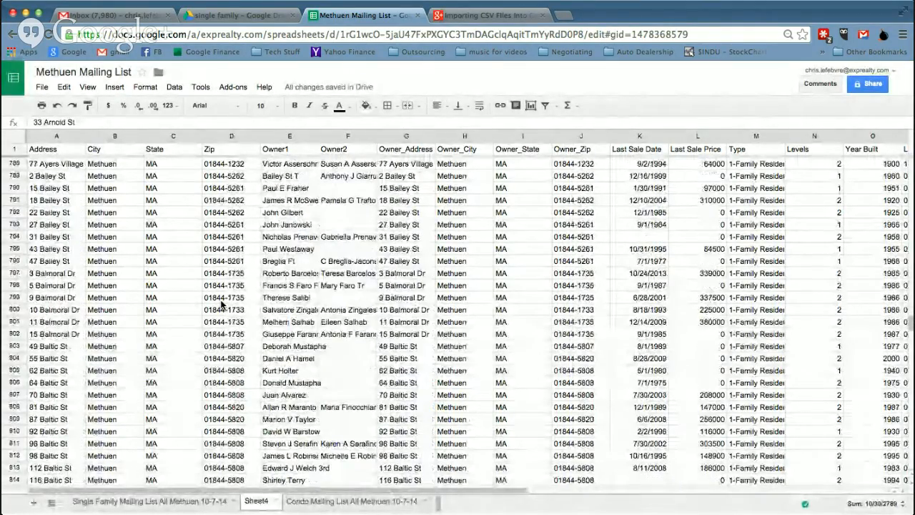
scroll(222, 305, "down", 20)
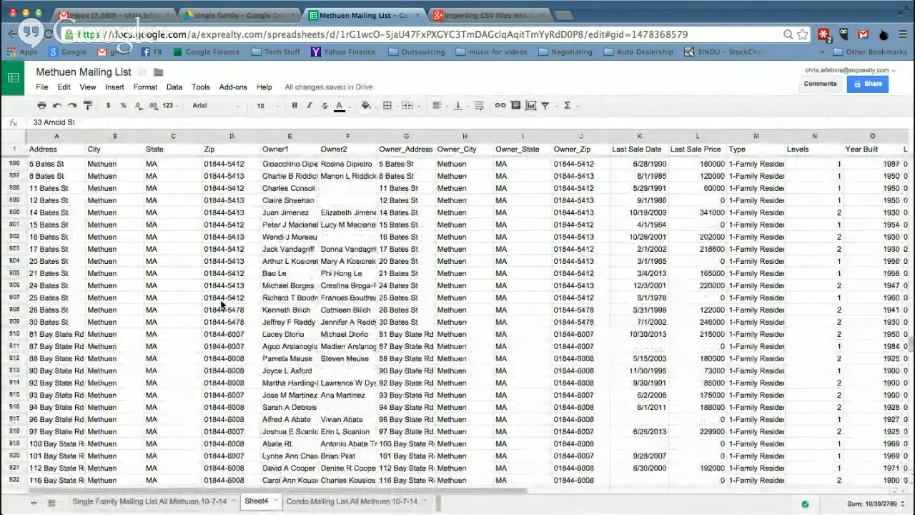
scroll(221, 305, "down", 20)
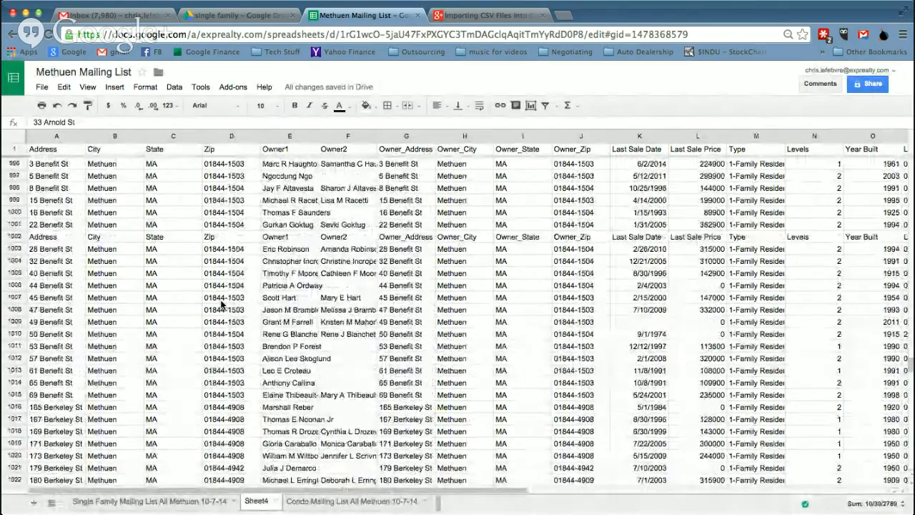
scroll(222, 305, "up", 20)
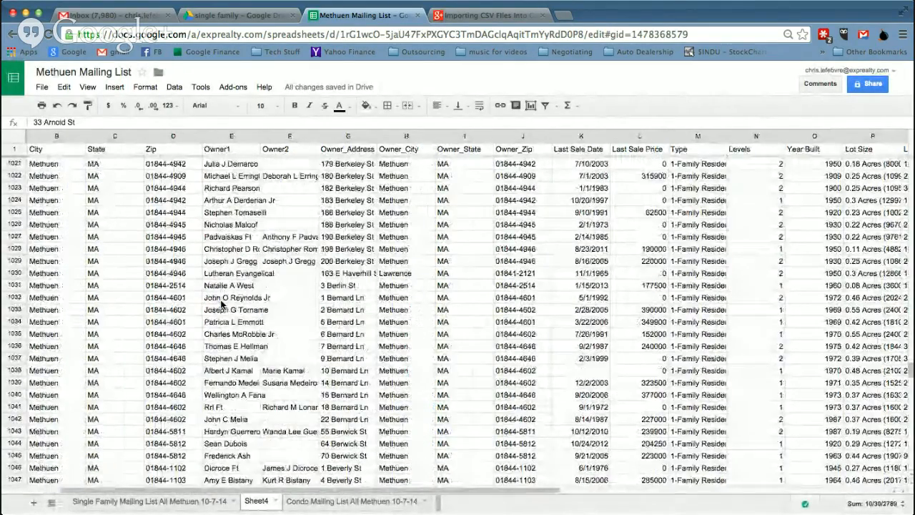
scroll(199, 305, "up", 6)
scroll(96, 288, "right", 2)
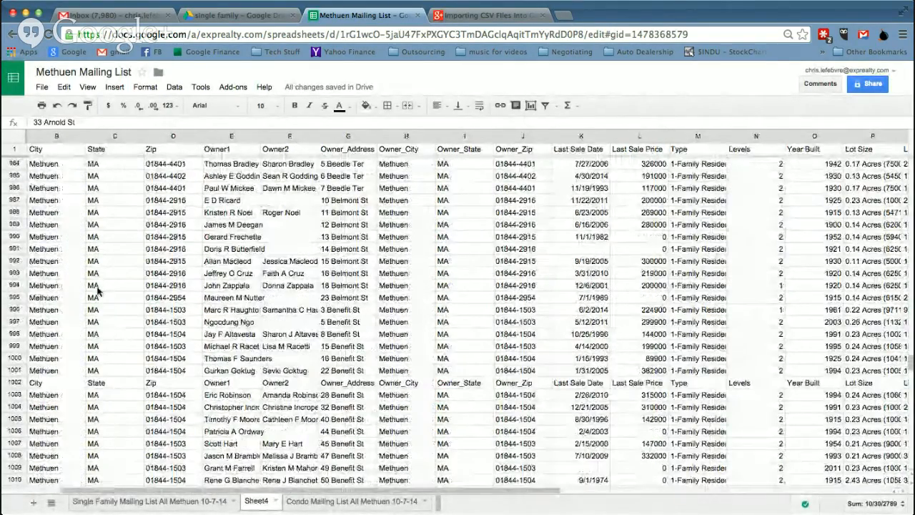
left_click(19, 385)
right_click(19, 385)
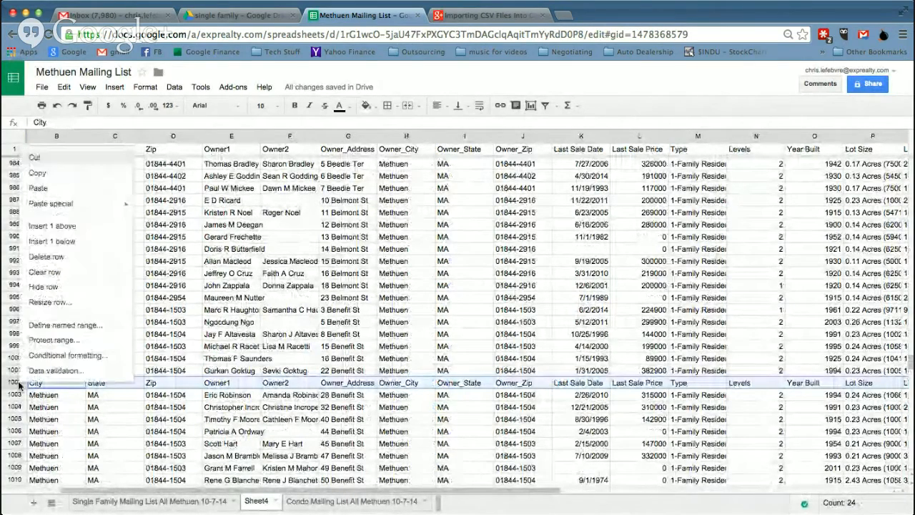
left_click(47, 257)
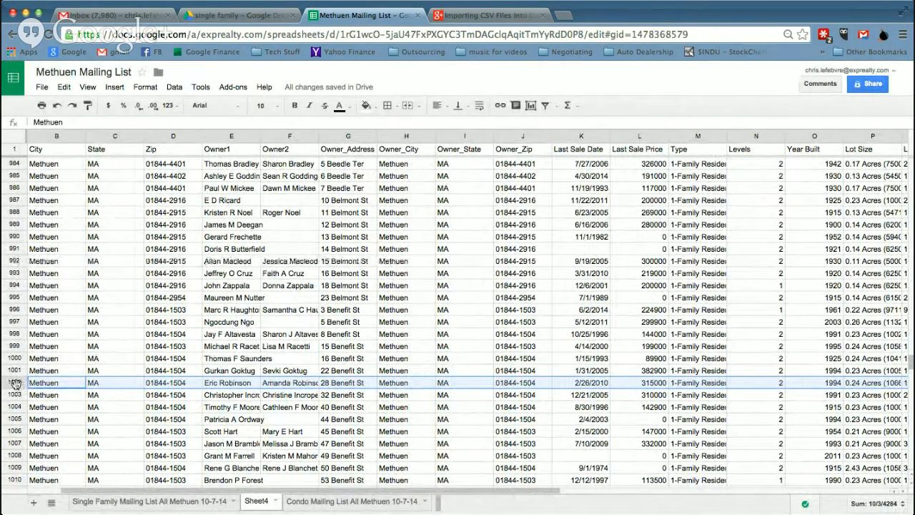
right_click(14, 383)
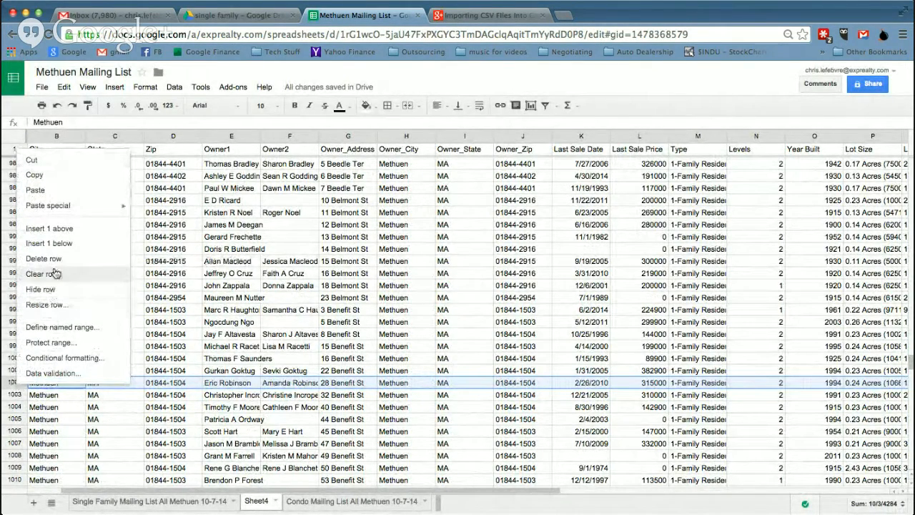
left_click(98, 407)
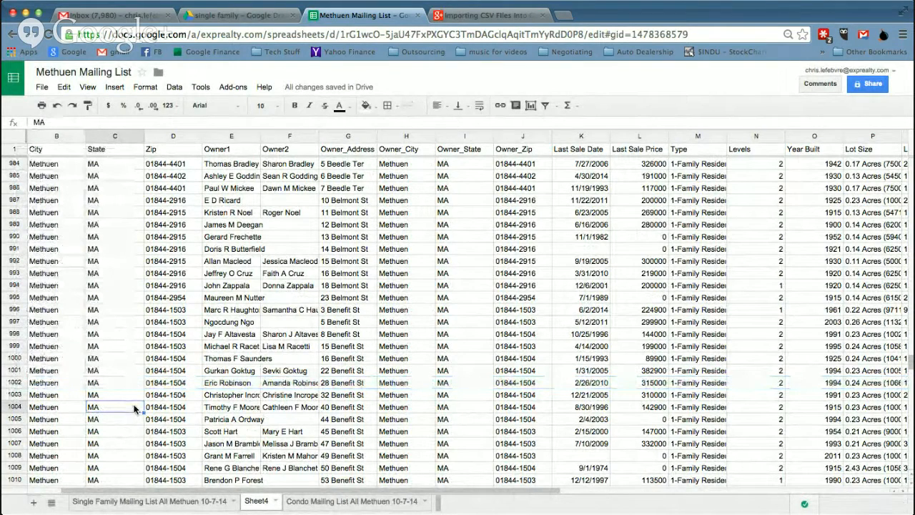
left_click(56, 136)
Insert two blank columns left of Address, moving Address to column C
right_click(54, 139)
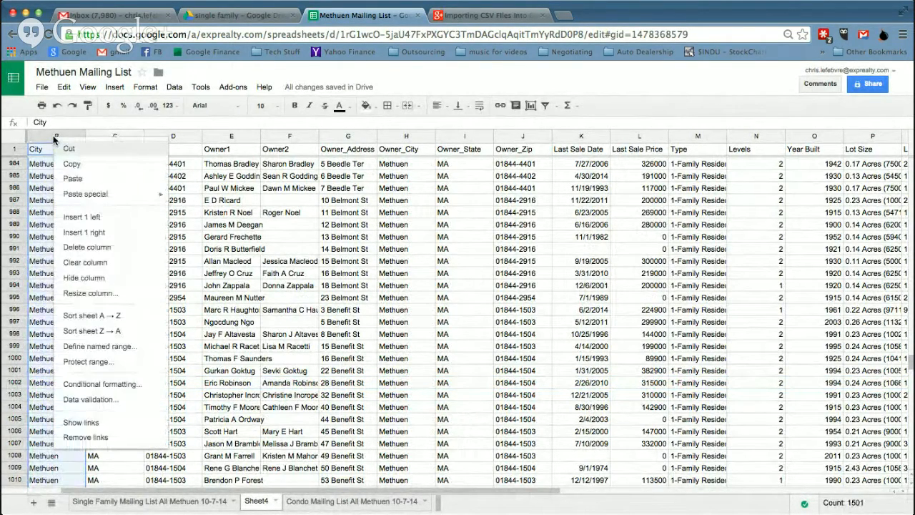
left_click_drag(81, 492, 23, 474)
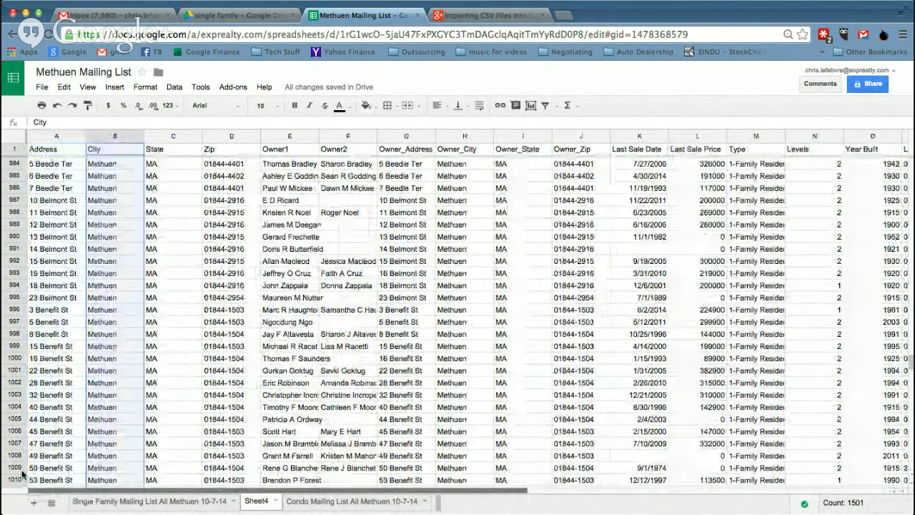
left_click(56, 137)
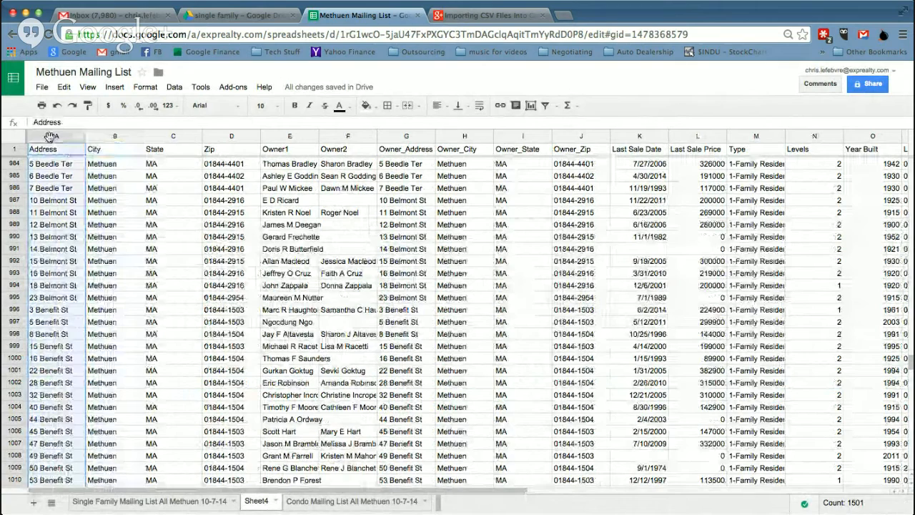
right_click(56, 140)
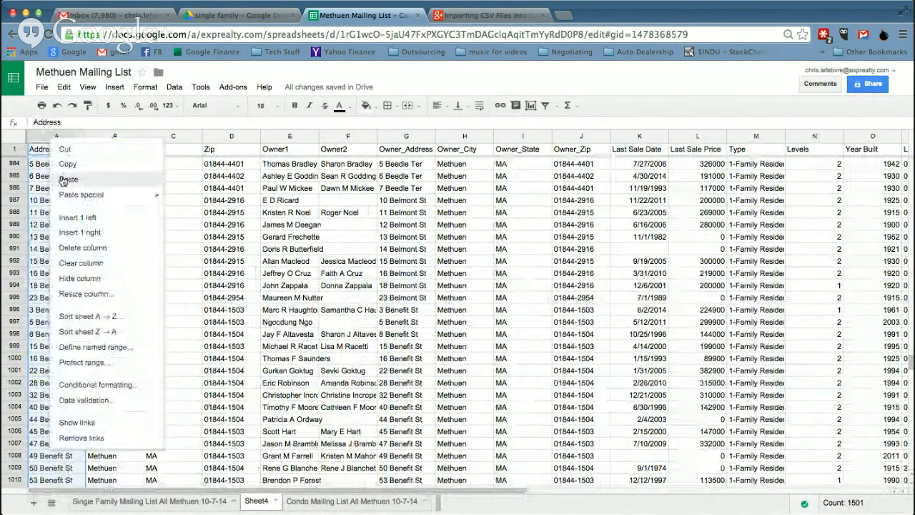
left_click(85, 221)
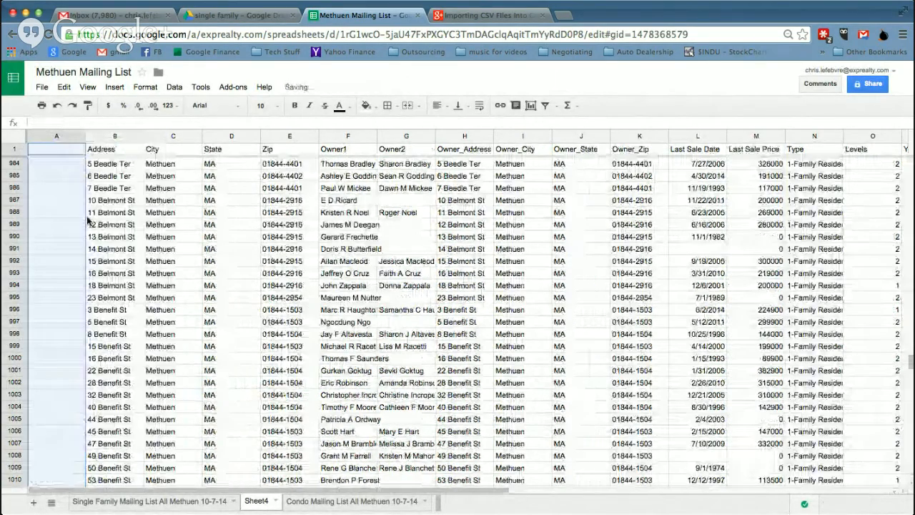
right_click(62, 138)
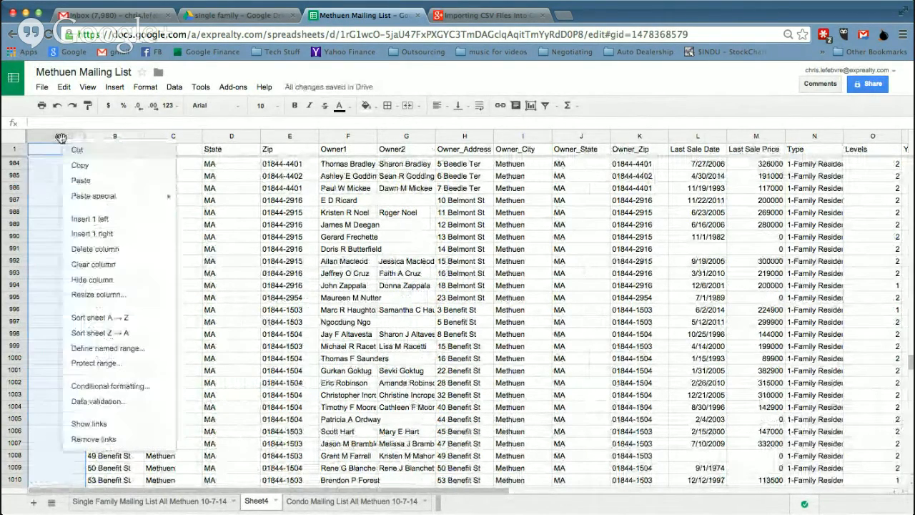
left_click(90, 221)
left_click(62, 151)
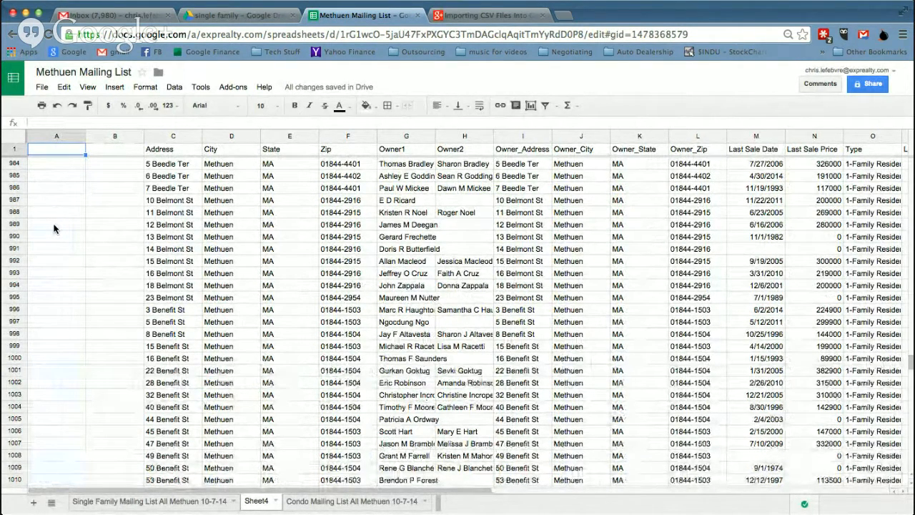
Head the new columns 'Mail ?' in A1 and 'Area Name' in B1
type("Mail")
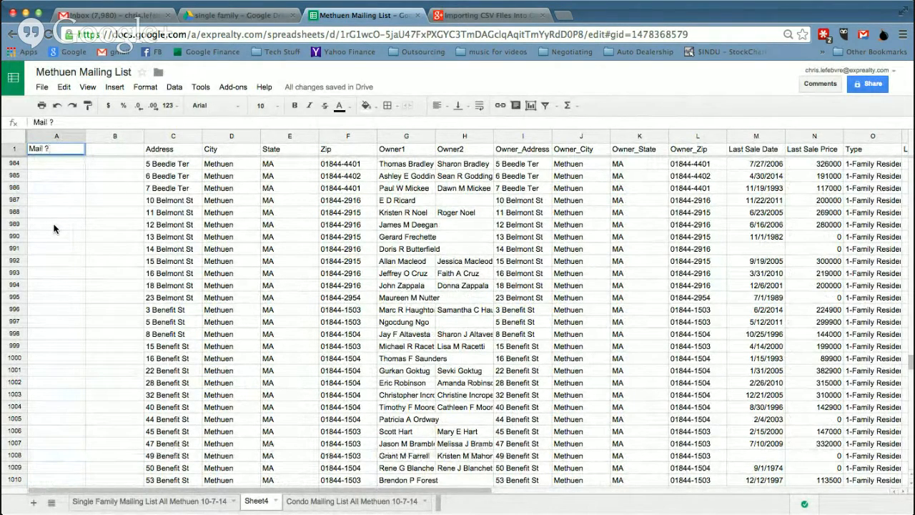
type(" ?")
key("Tab")
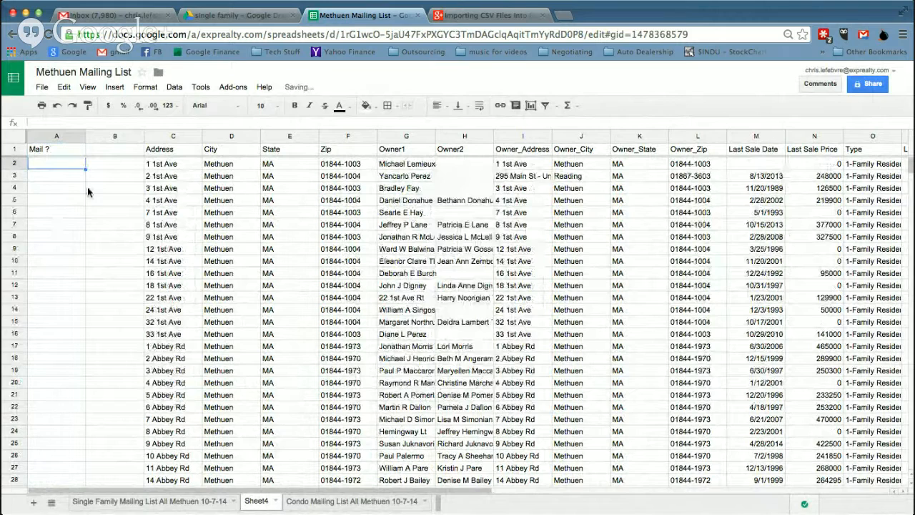
type("A")
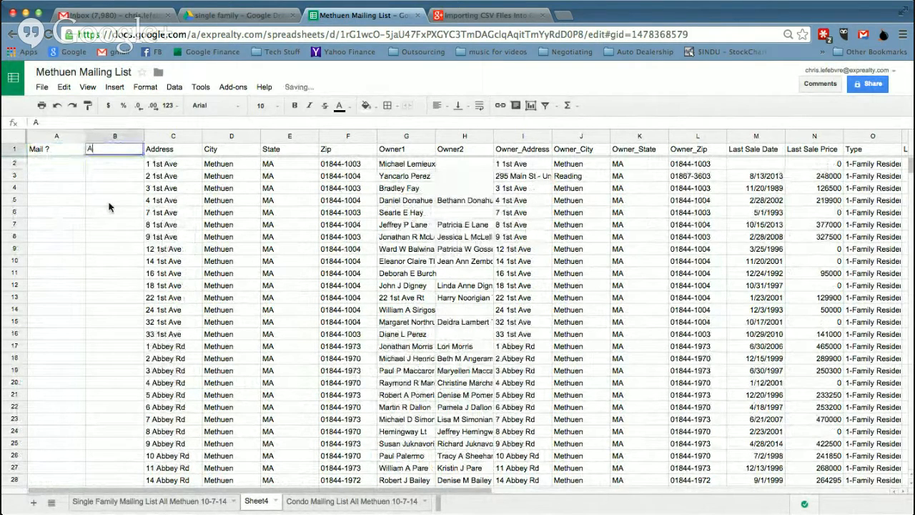
type("rea Name")
key("Return")
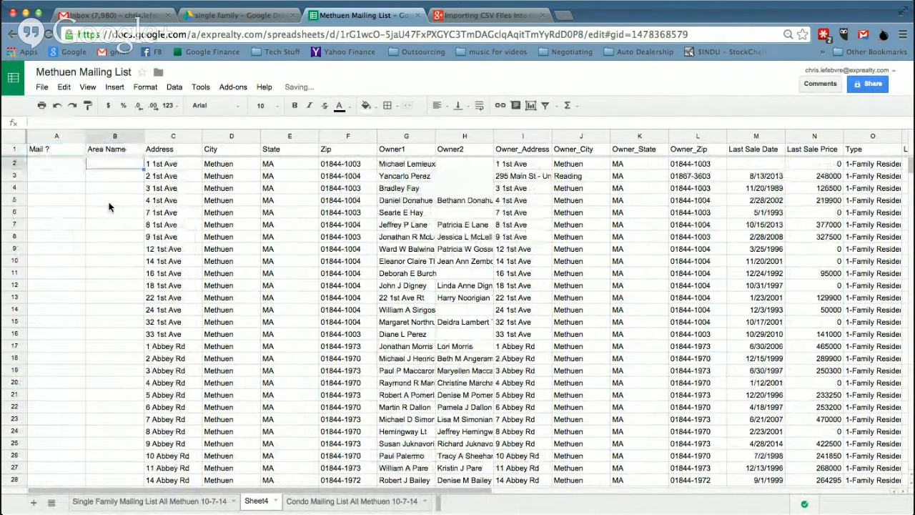
Enter a 1 in cell A3, then delete it, leaving the column empty
left_click(47, 179)
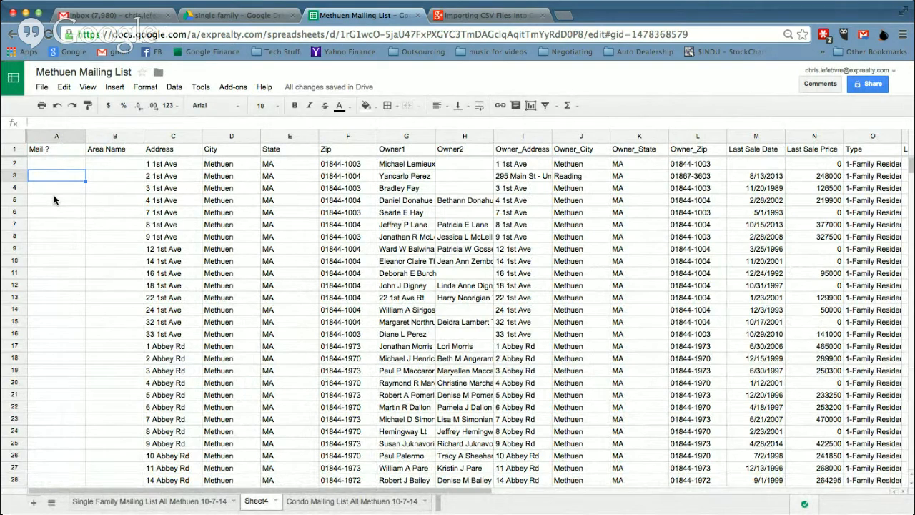
type("1")
key("Return")
key("Down")
key("Up")
key("Up")
key("Delete")
left_click(54, 200)
key("Up")
key("Up")
Select the whole sheet and apply a filter covering every column from Mail ? onward
left_click(179, 89)
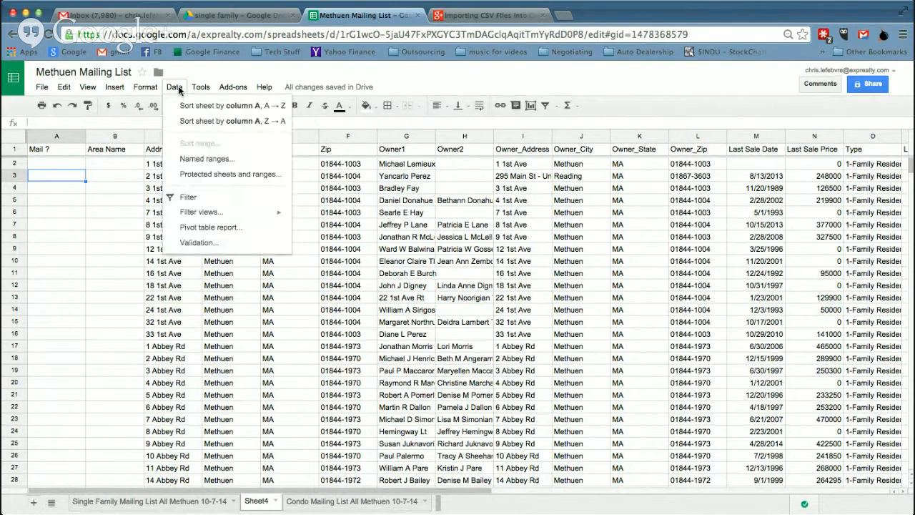
left_click(202, 193)
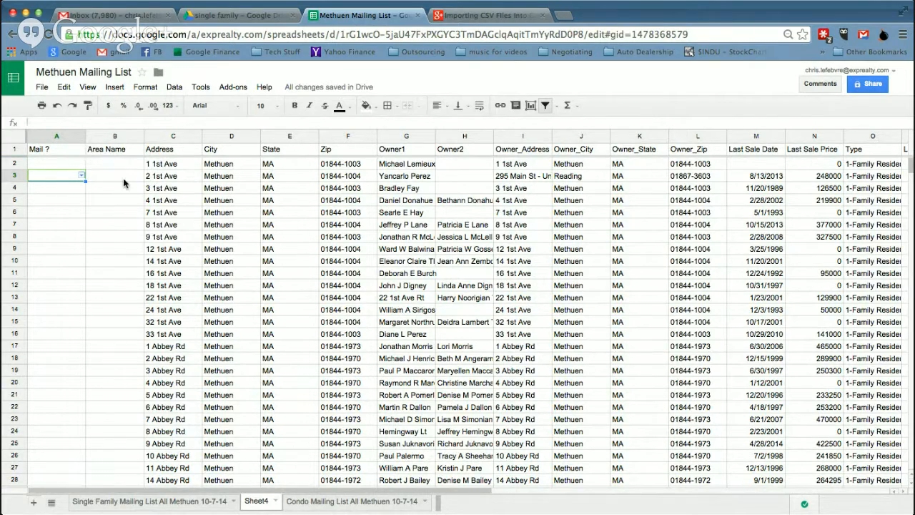
left_click(175, 87)
left_click(199, 198)
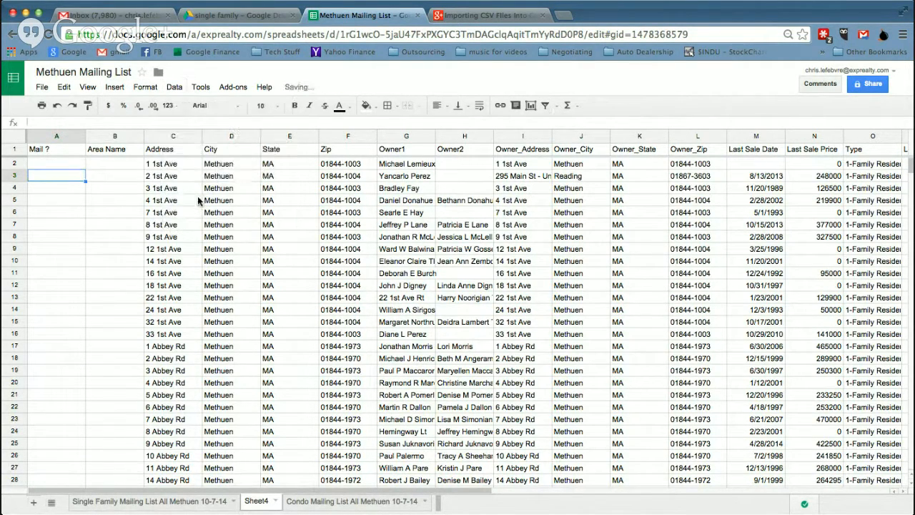
left_click(14, 140)
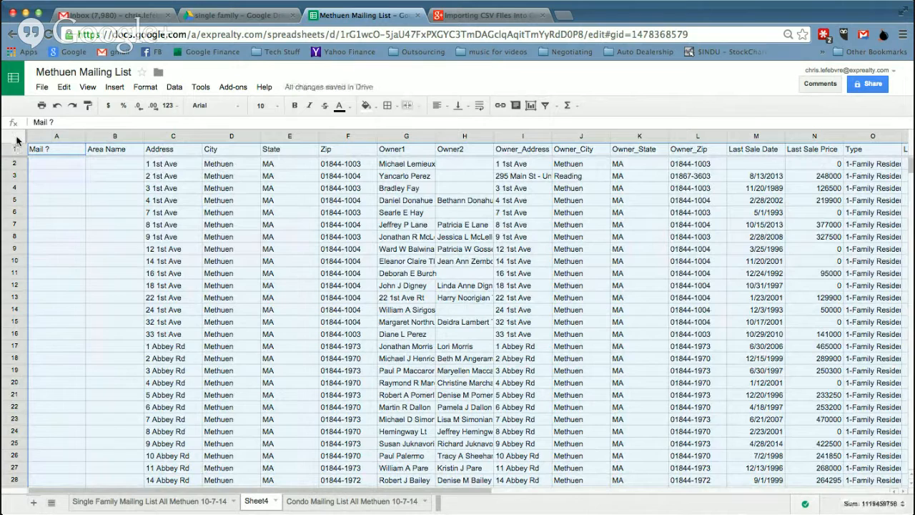
left_click(174, 87)
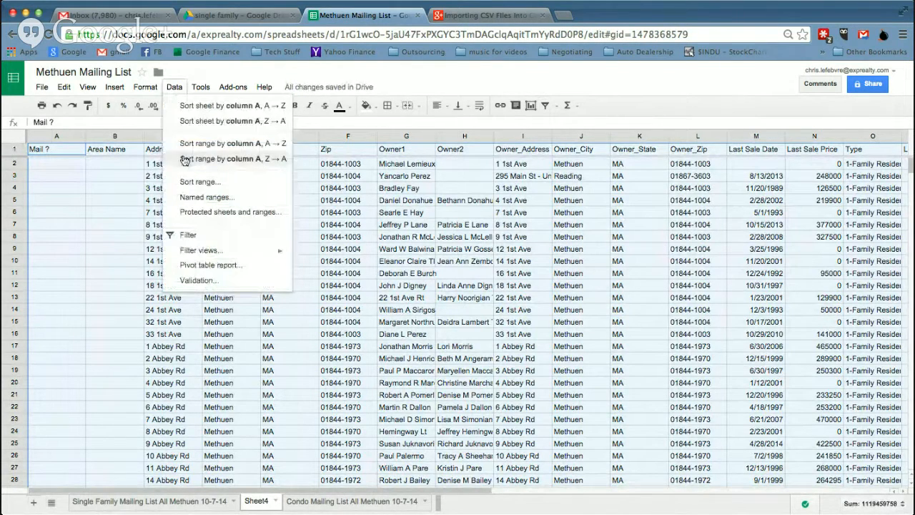
left_click(192, 236)
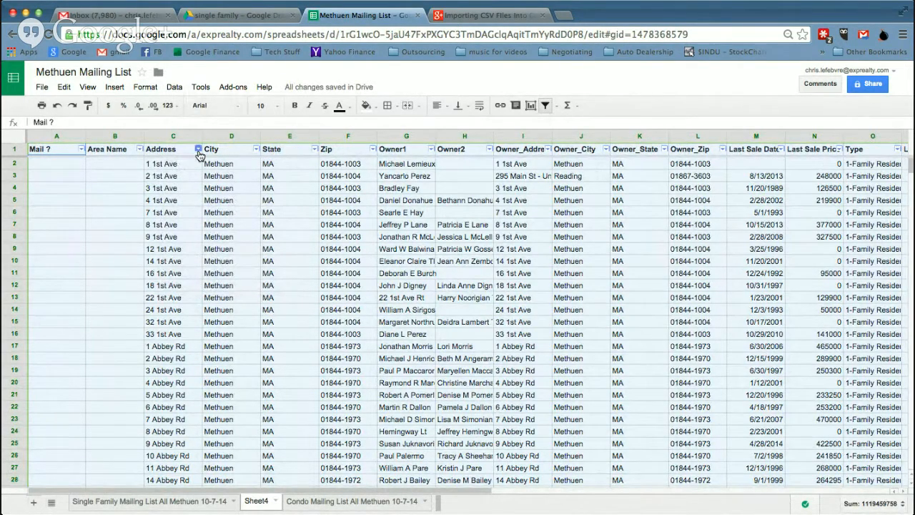
Filter the Address column to values matching 'abbey', showing only Abbey Rd rows 17–30
left_click(198, 150)
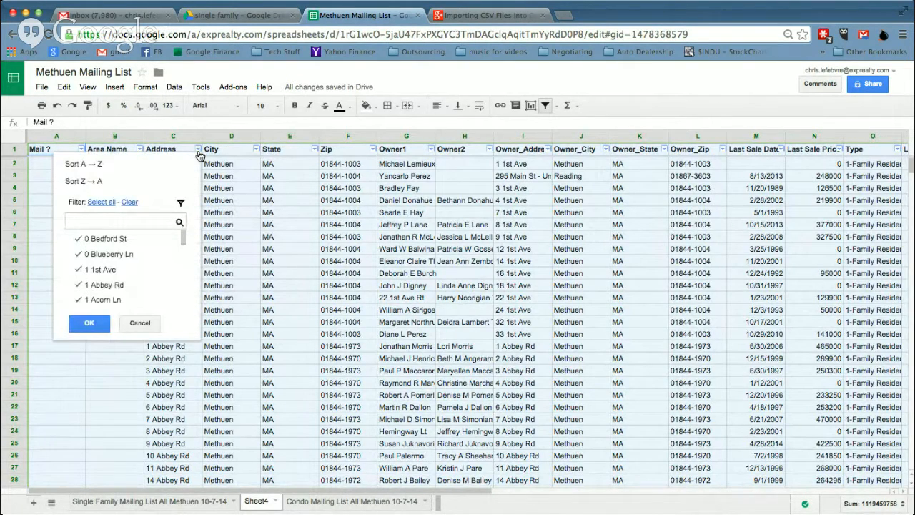
left_click(129, 202)
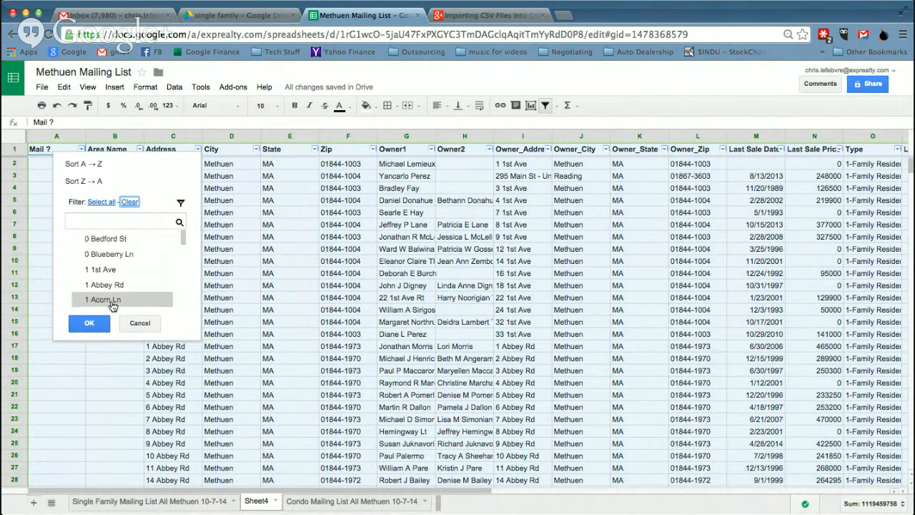
left_click(113, 222)
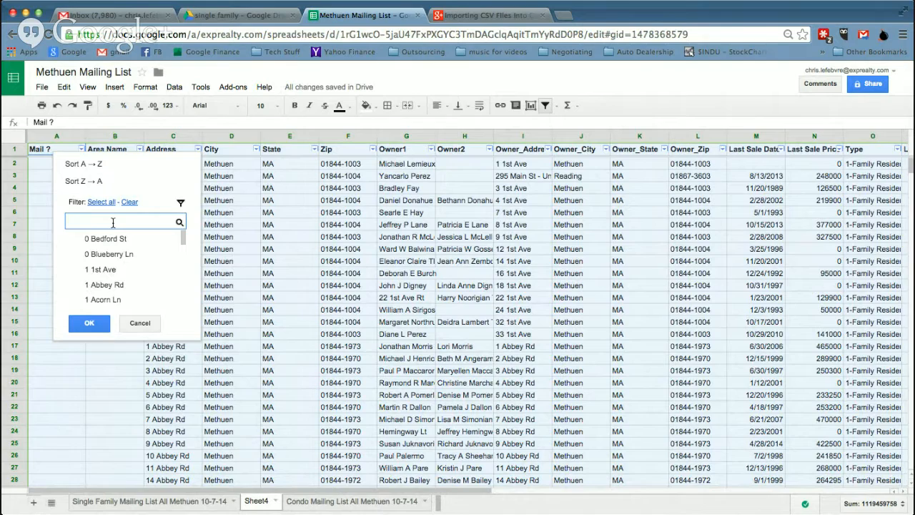
type("abbey")
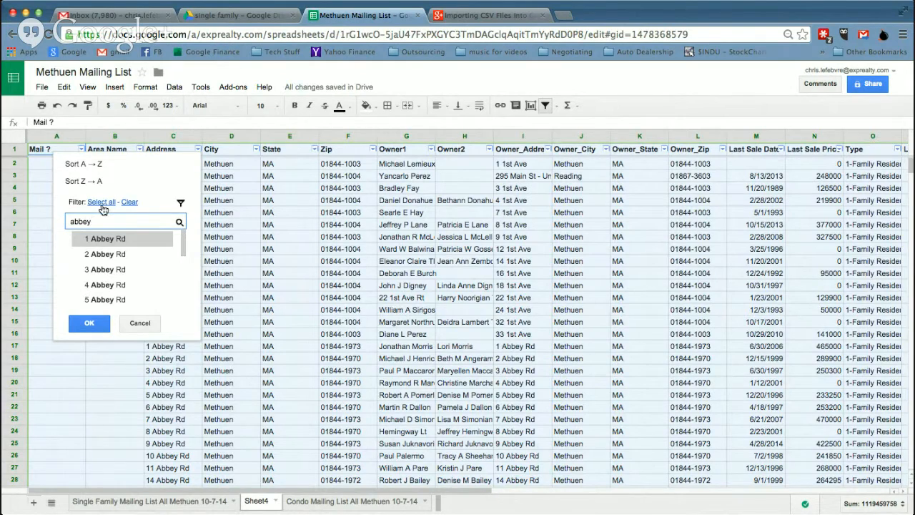
mouse_move(184, 244)
left_mouse_down()
mouse_move(177, 326)
mouse_move(180, 227)
left_mouse_up()
left_click(102, 202)
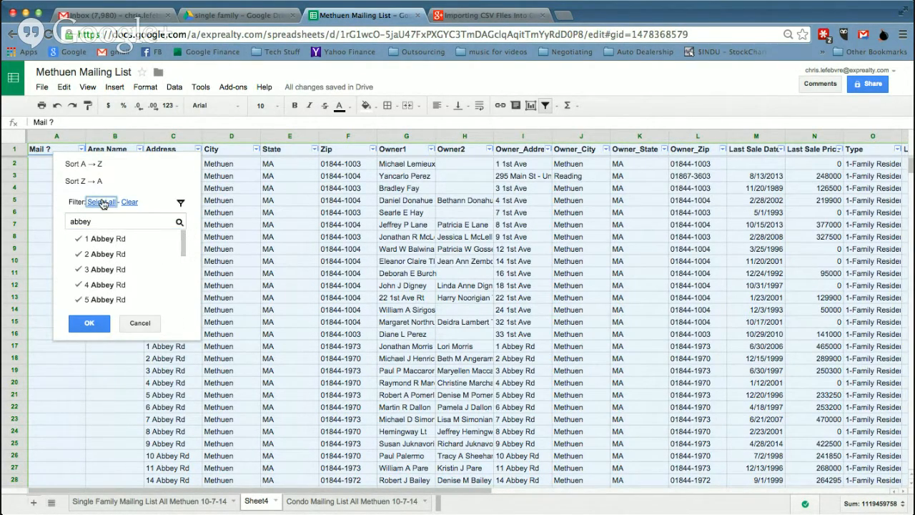
left_click(88, 325)
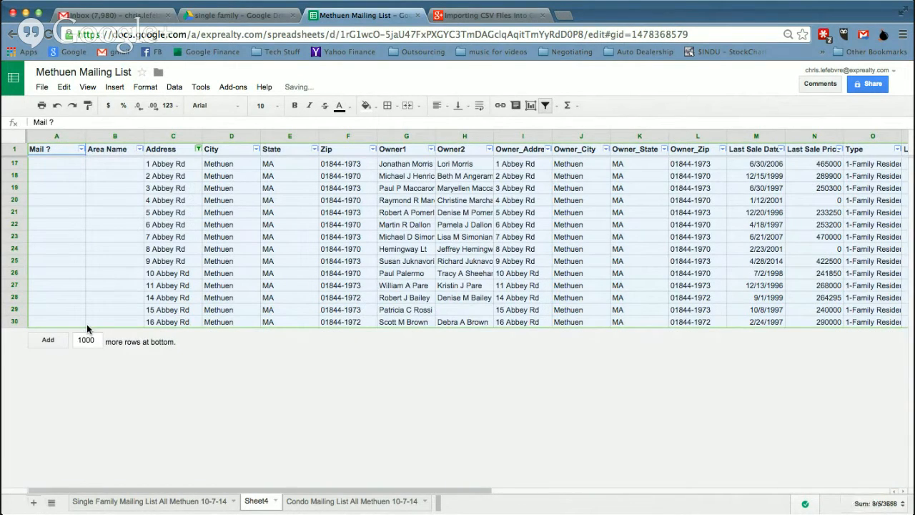
Enter 1 in A17 and 'Abbey Rd Area' in B17, then fill both down to row 30
left_click(58, 163)
type("1")
key("Tab")
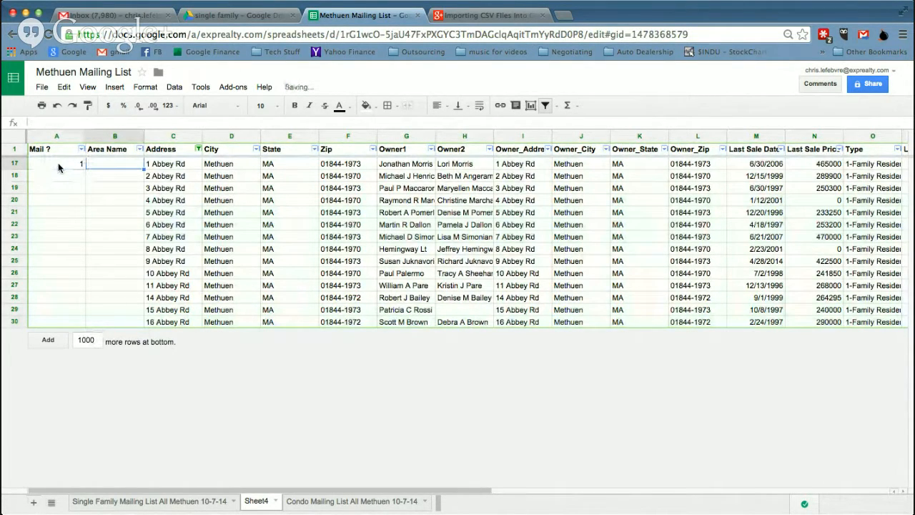
type("Abbey")
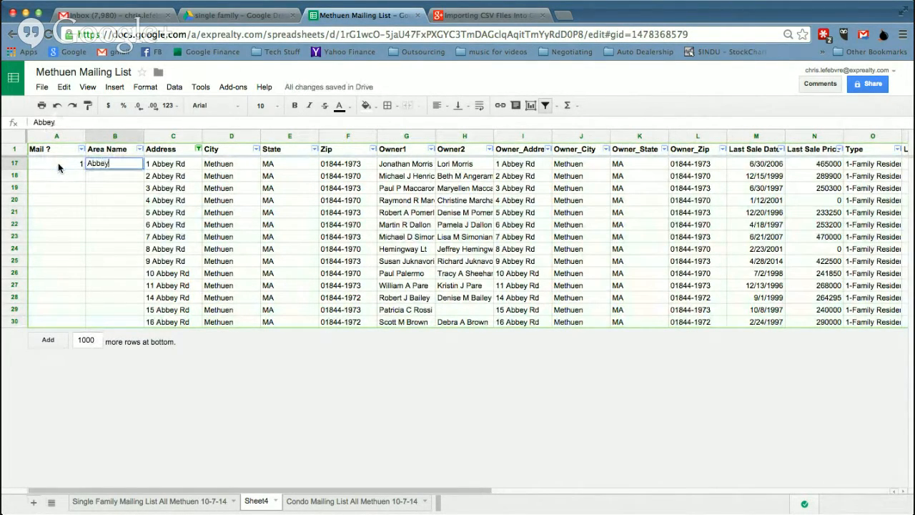
type(" Rd Area")
key("Return")
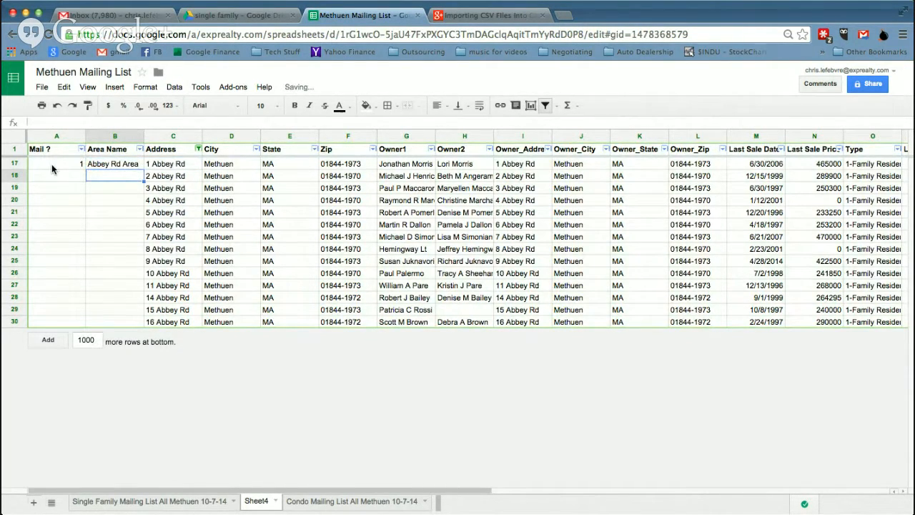
left_click_drag(61, 164, 93, 163)
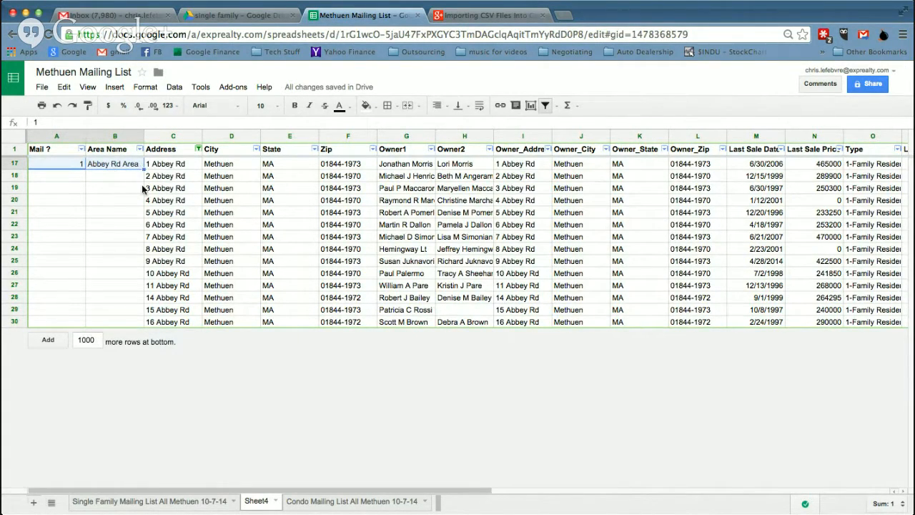
left_click_drag(144, 169, 141, 325)
left_click(85, 202)
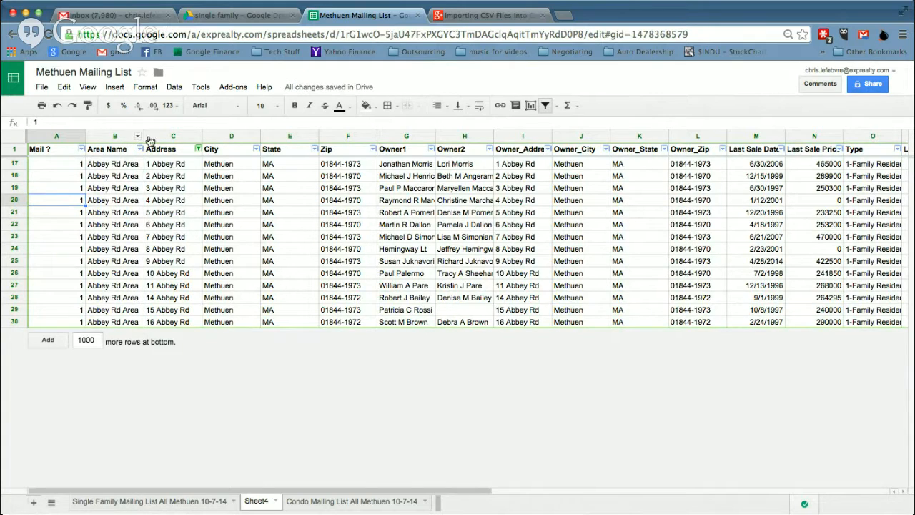
Uncheck every street in the Address filter and focus its search box
left_click(198, 150)
left_click(128, 202)
left_click(113, 219)
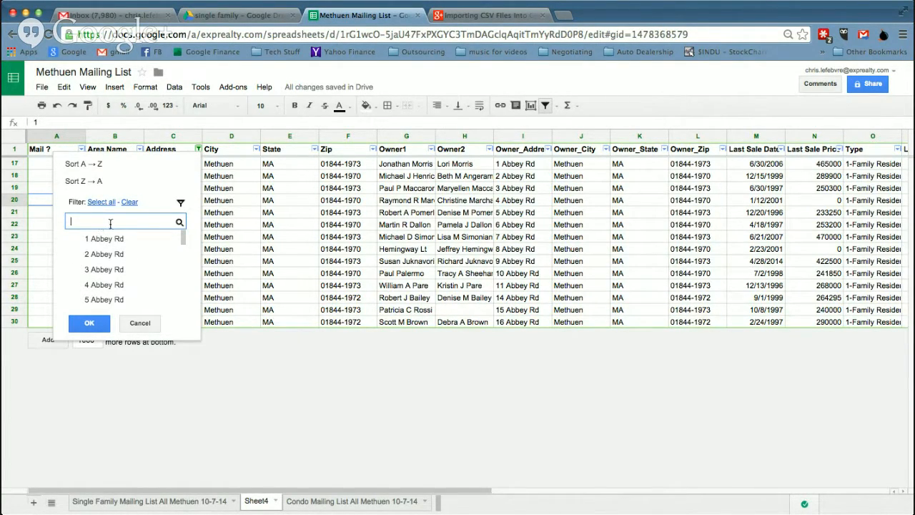
Cancel the Address dropdown, turn Sheet4's filter off to show all rows, then reapply it
left_click(137, 323)
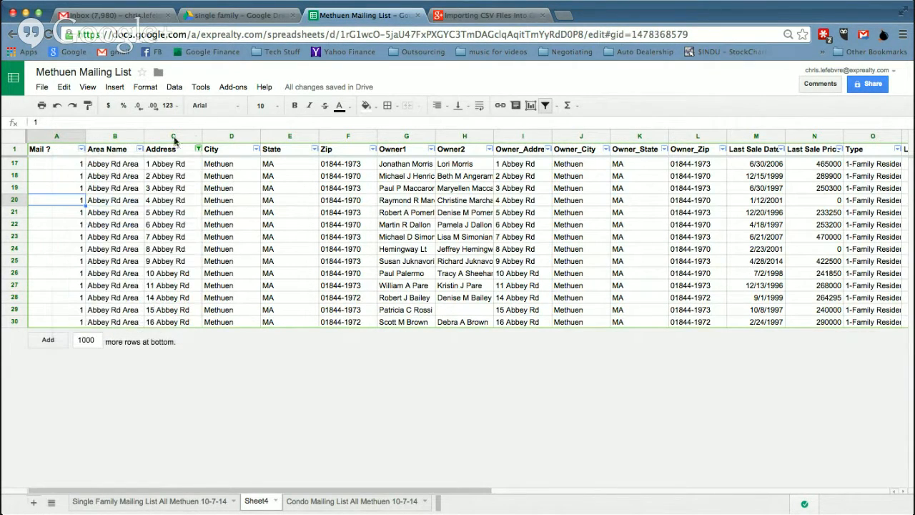
left_click(183, 89)
left_click(211, 199)
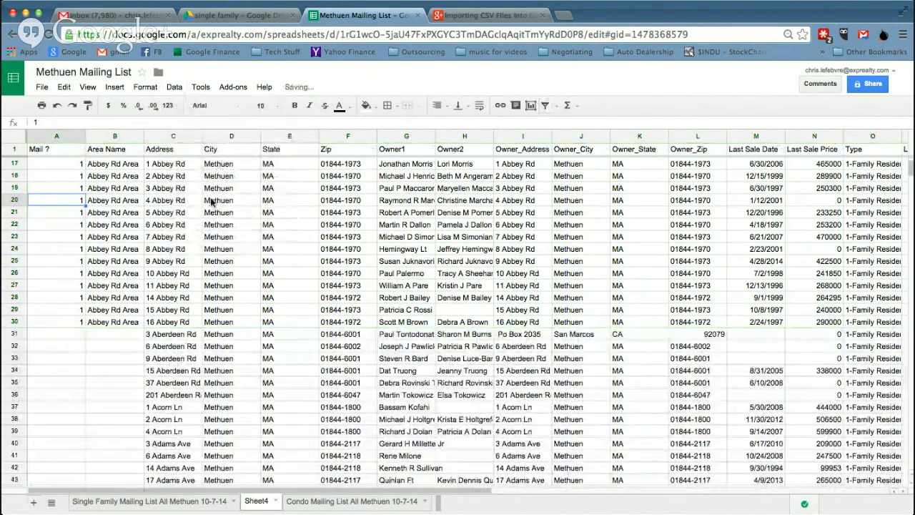
scroll(95, 407, "down", 3)
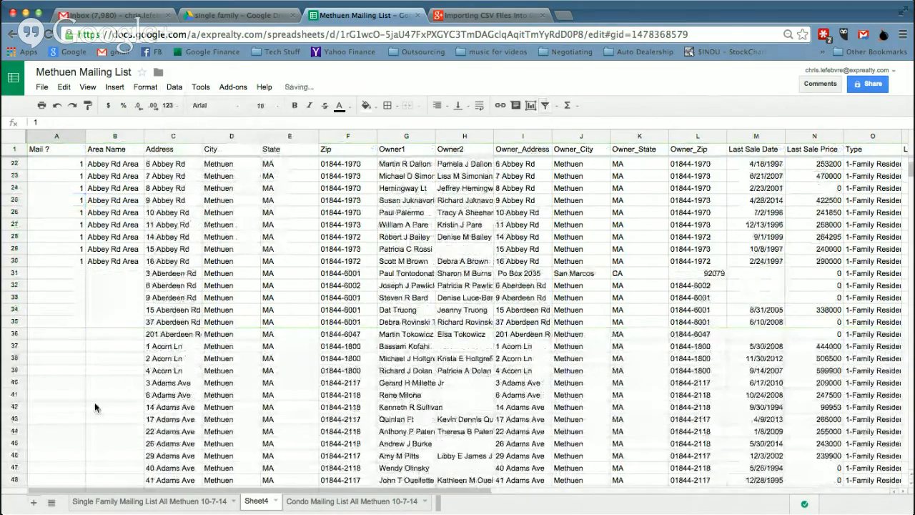
scroll(95, 406, "down", 20)
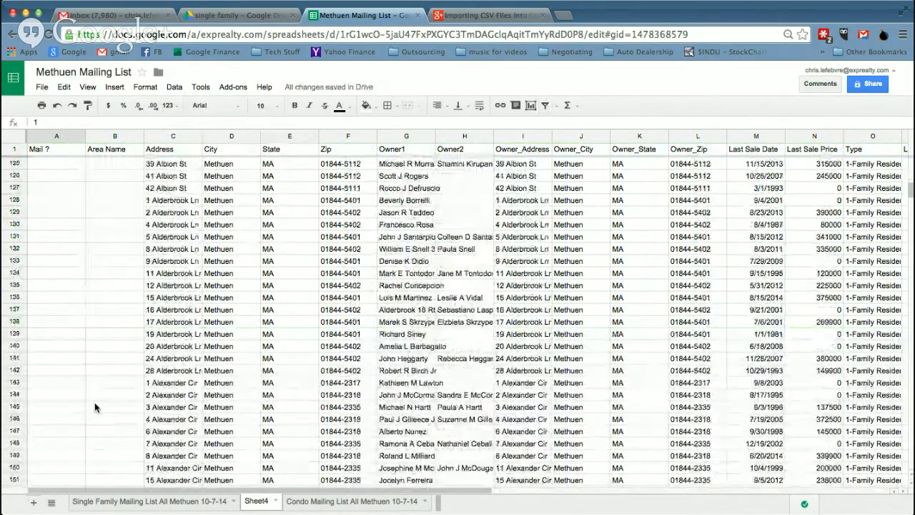
scroll(95, 402, "down", 5)
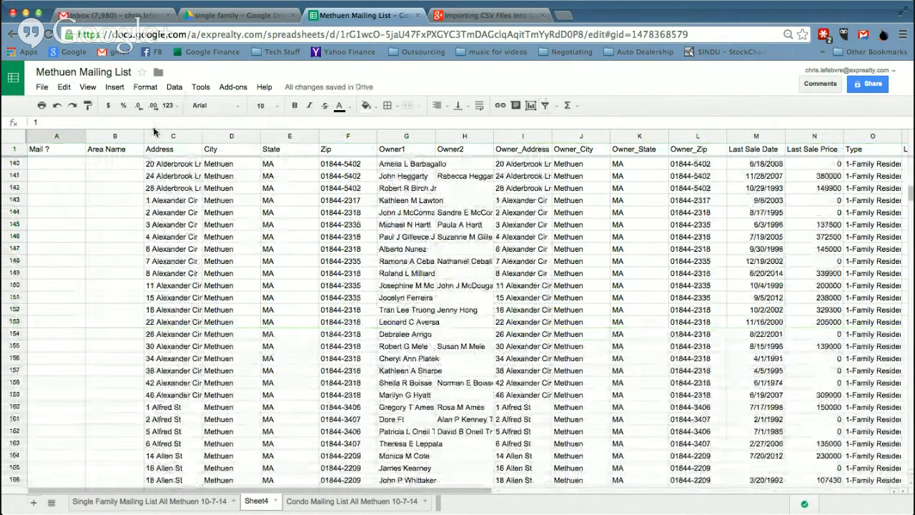
left_click(174, 87)
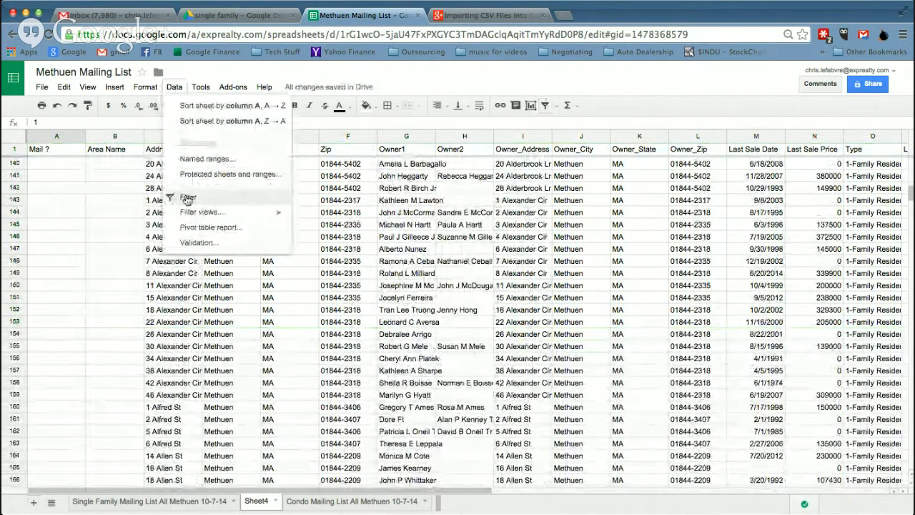
left_click(188, 198)
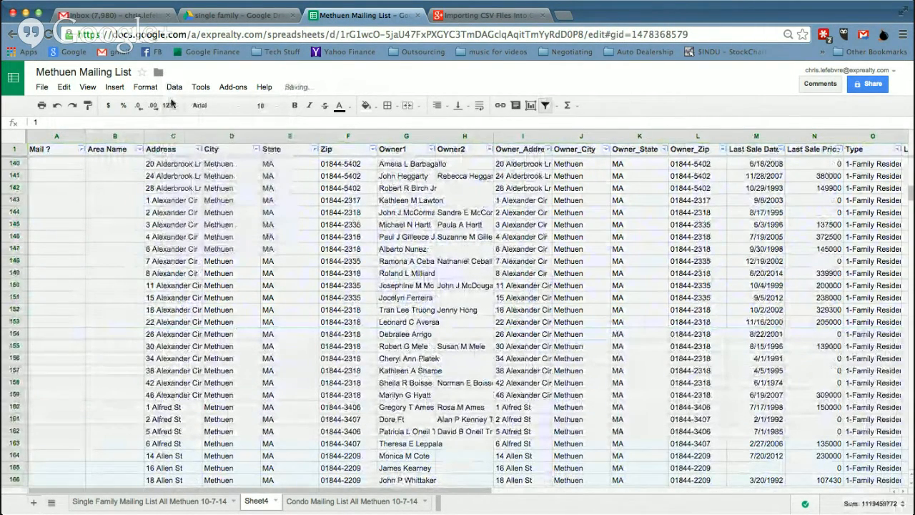
Filter the Address column by 'alex' to Alexander Cir only, rows 143–159, and select A143
left_click(198, 149)
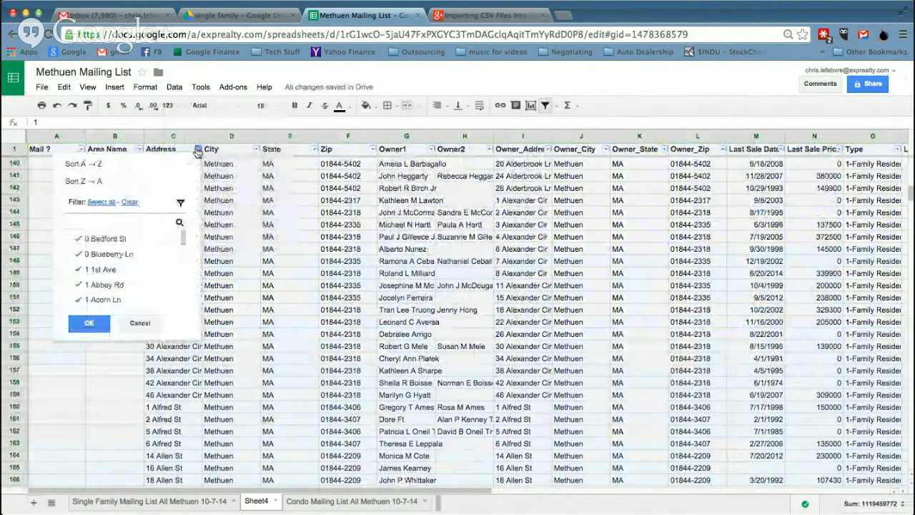
left_click(129, 201)
left_click(125, 218)
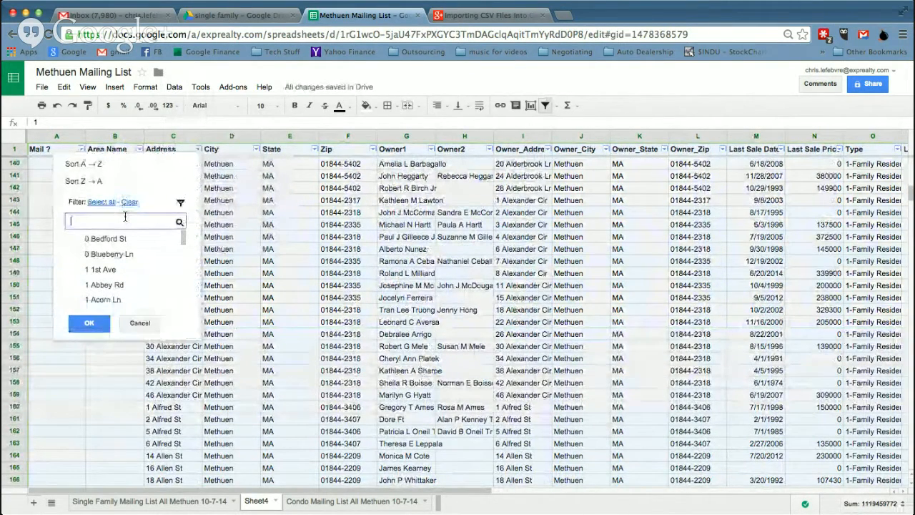
type("alex")
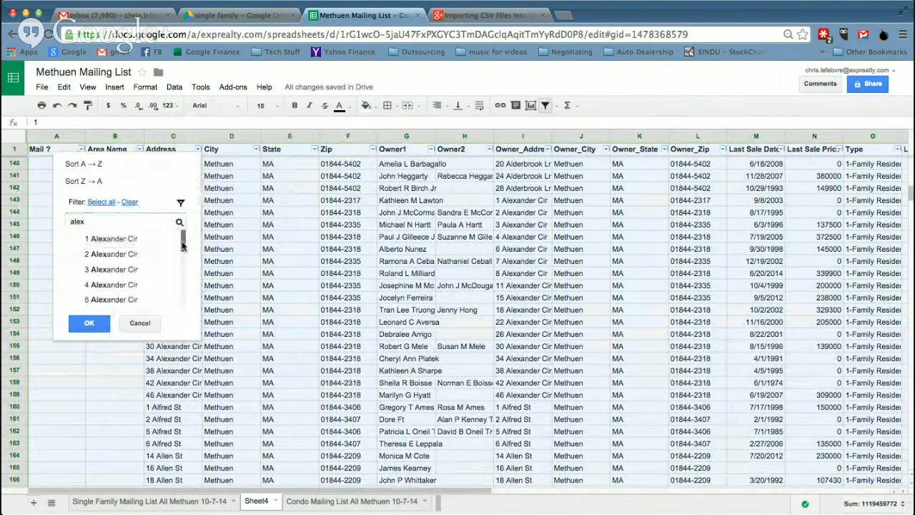
scroll(182, 244, "down", 5)
left_click(97, 202)
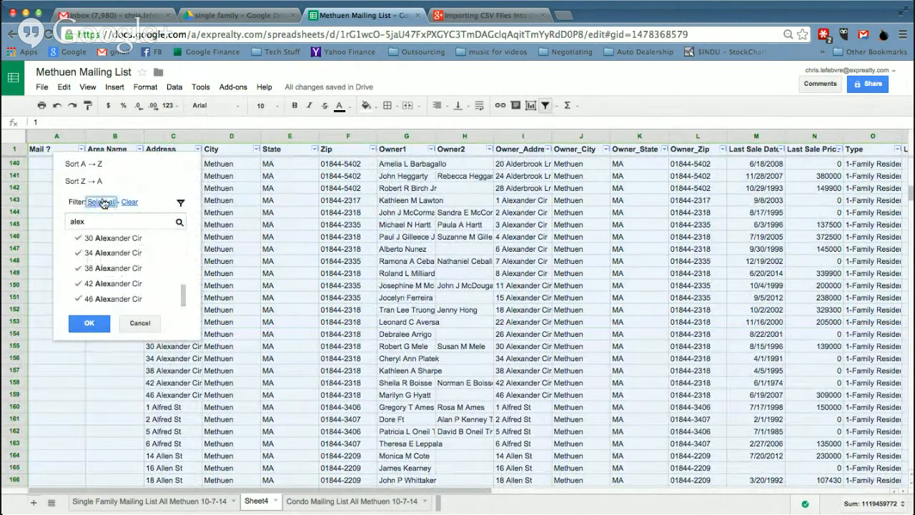
left_click(82, 323)
left_click(67, 169)
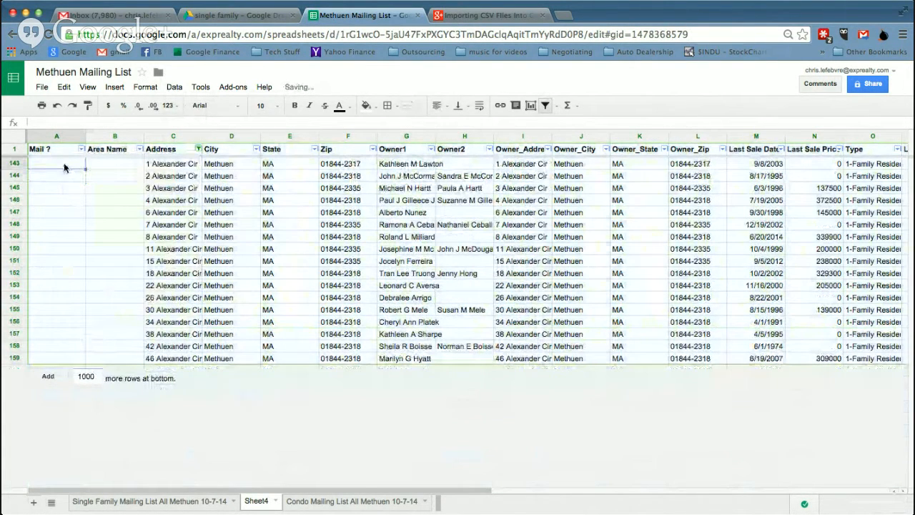
Enter 1 in A143 and 'Area Name' in B143, then fill both down to row 159
type("1")
key("Tab")
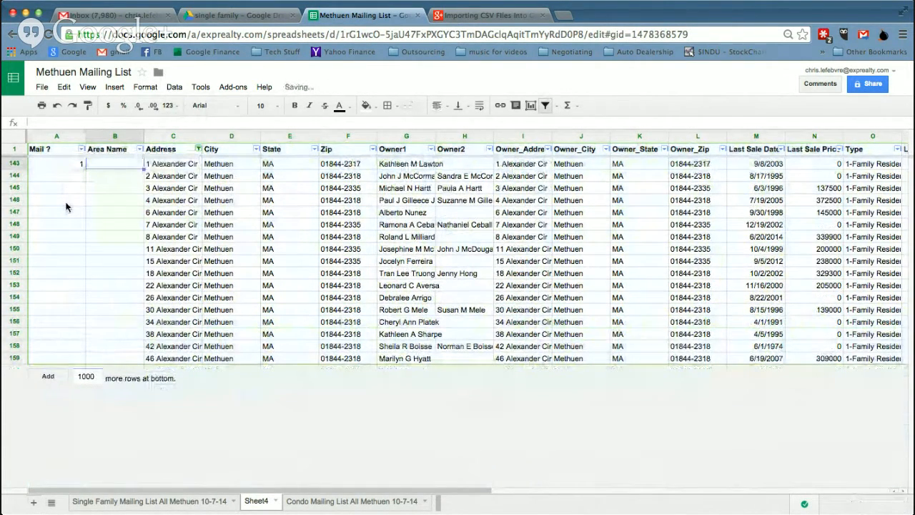
type("A")
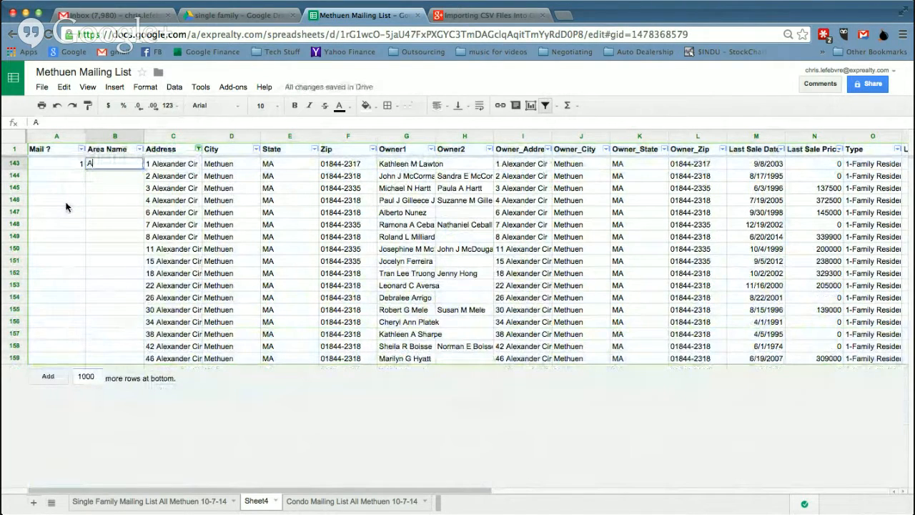
type("rea Name")
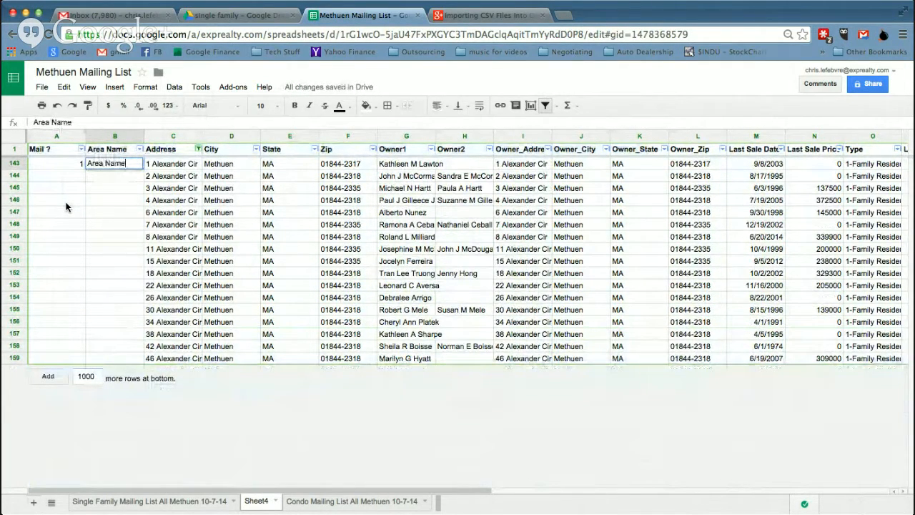
key("Return")
key("Up")
key("Left")
key("shift+Right")
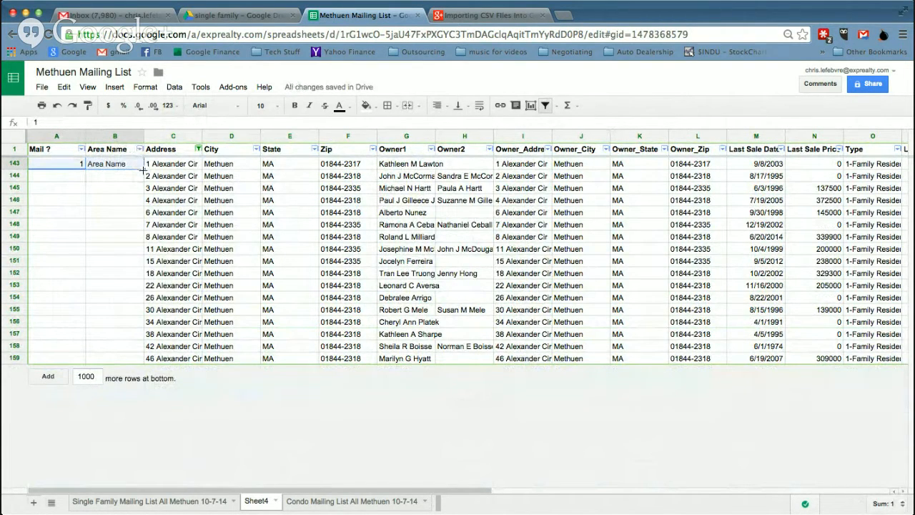
left_click_drag(137, 202, 127, 350)
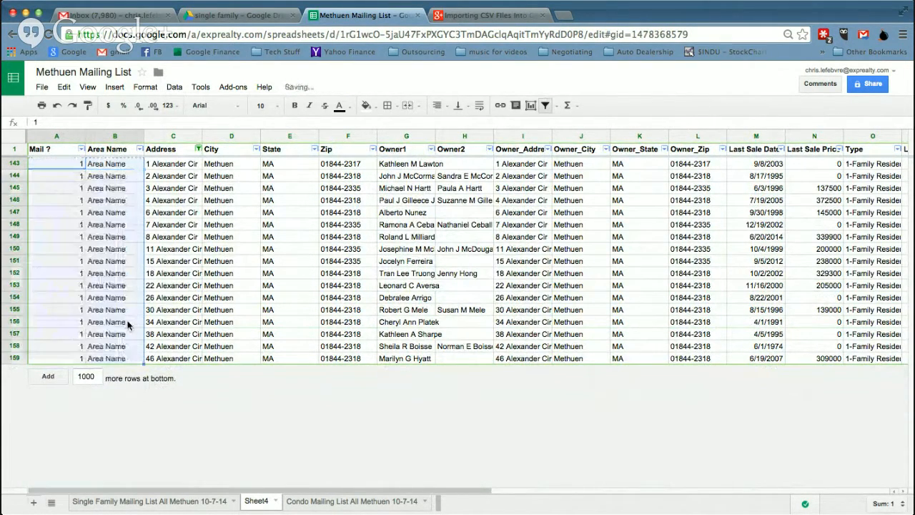
left_click(63, 166)
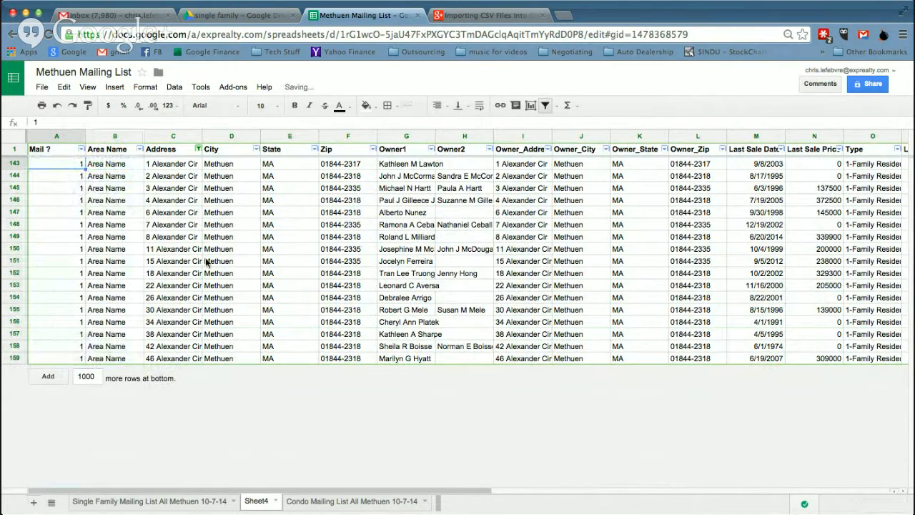